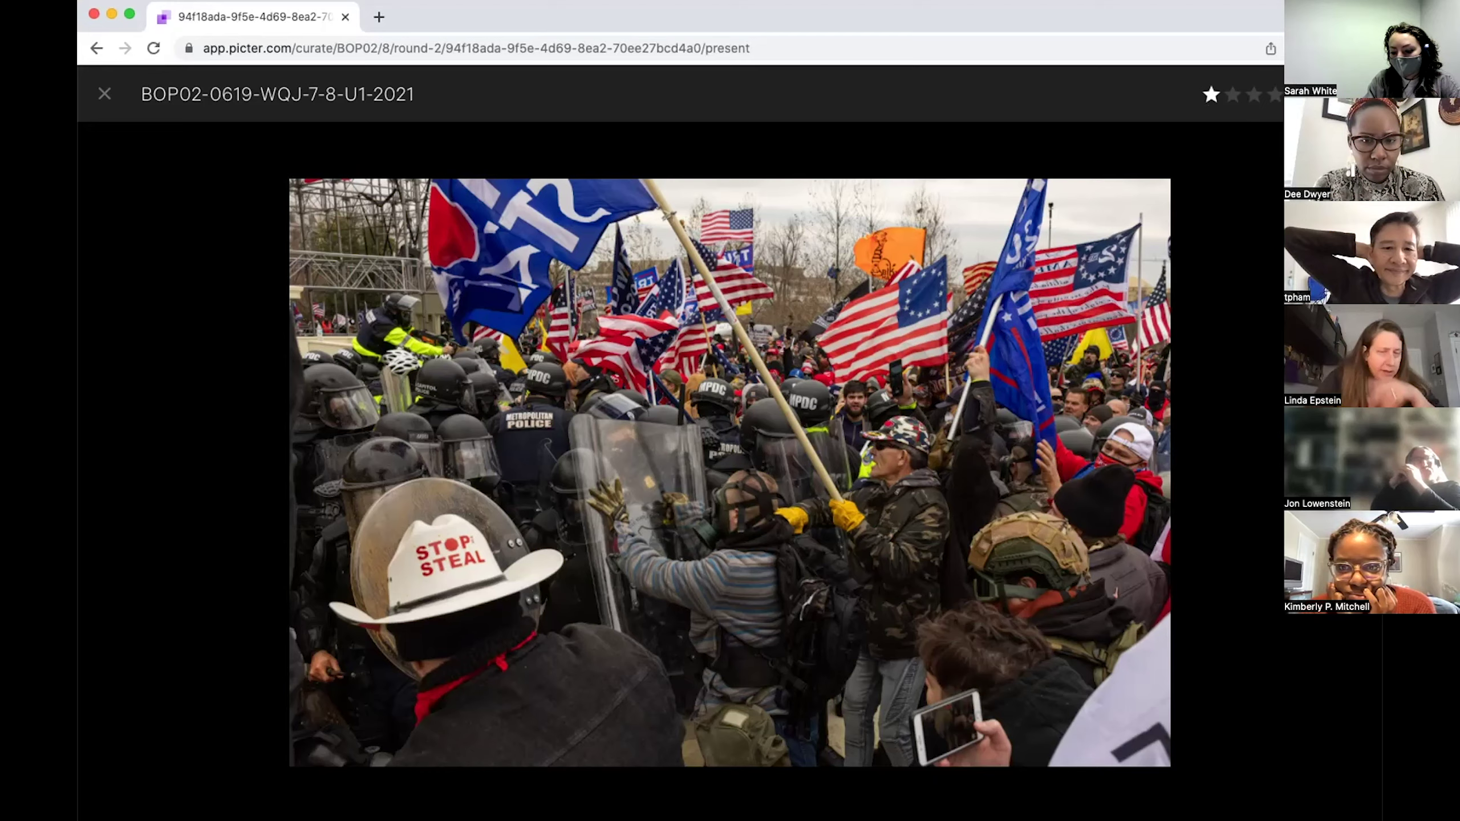
Give the photo of the two Marines between the broken doors one star and go through the remaining entries without rating them.
key(Right)
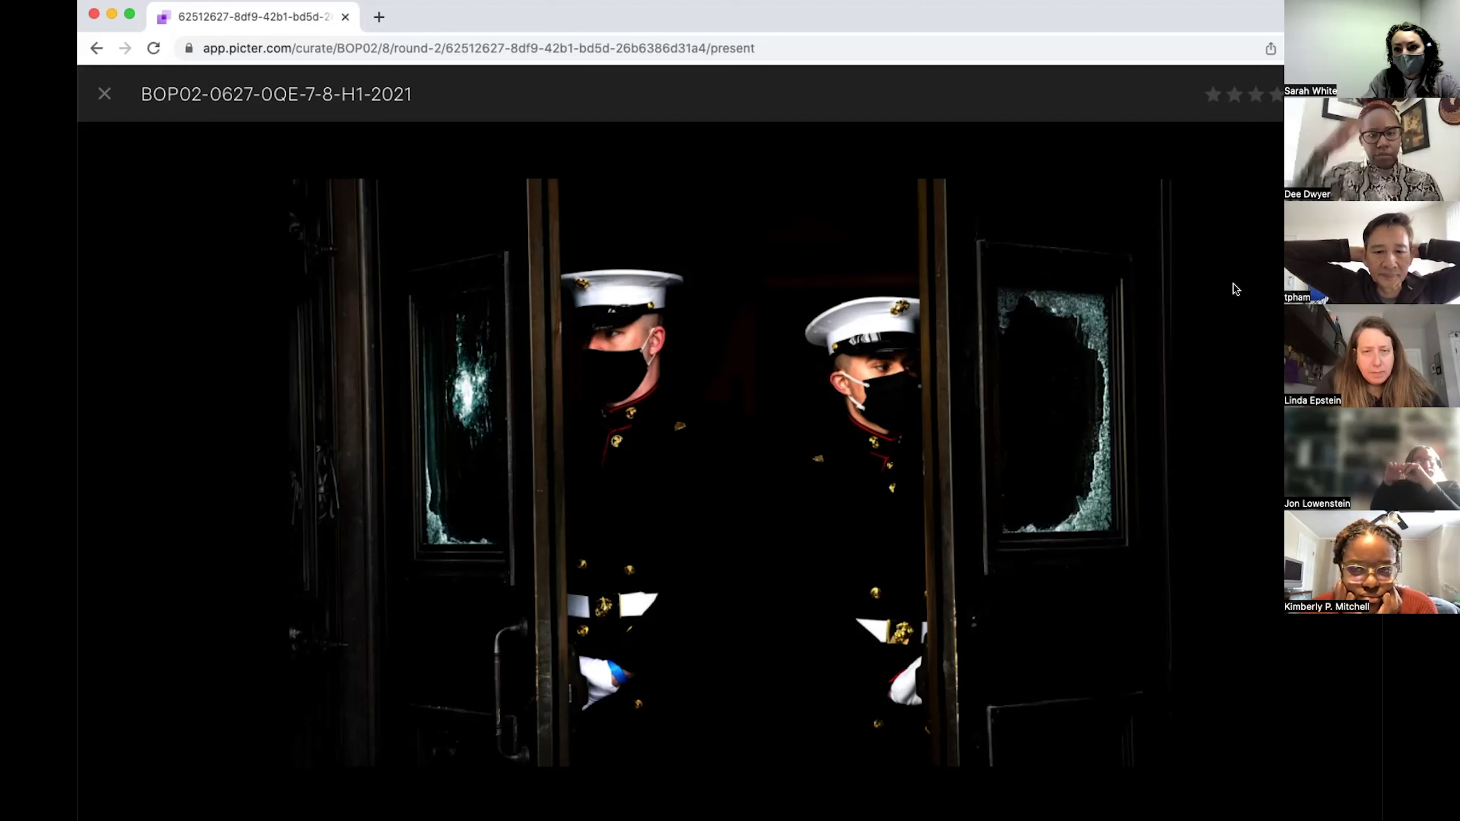
click(1212, 95)
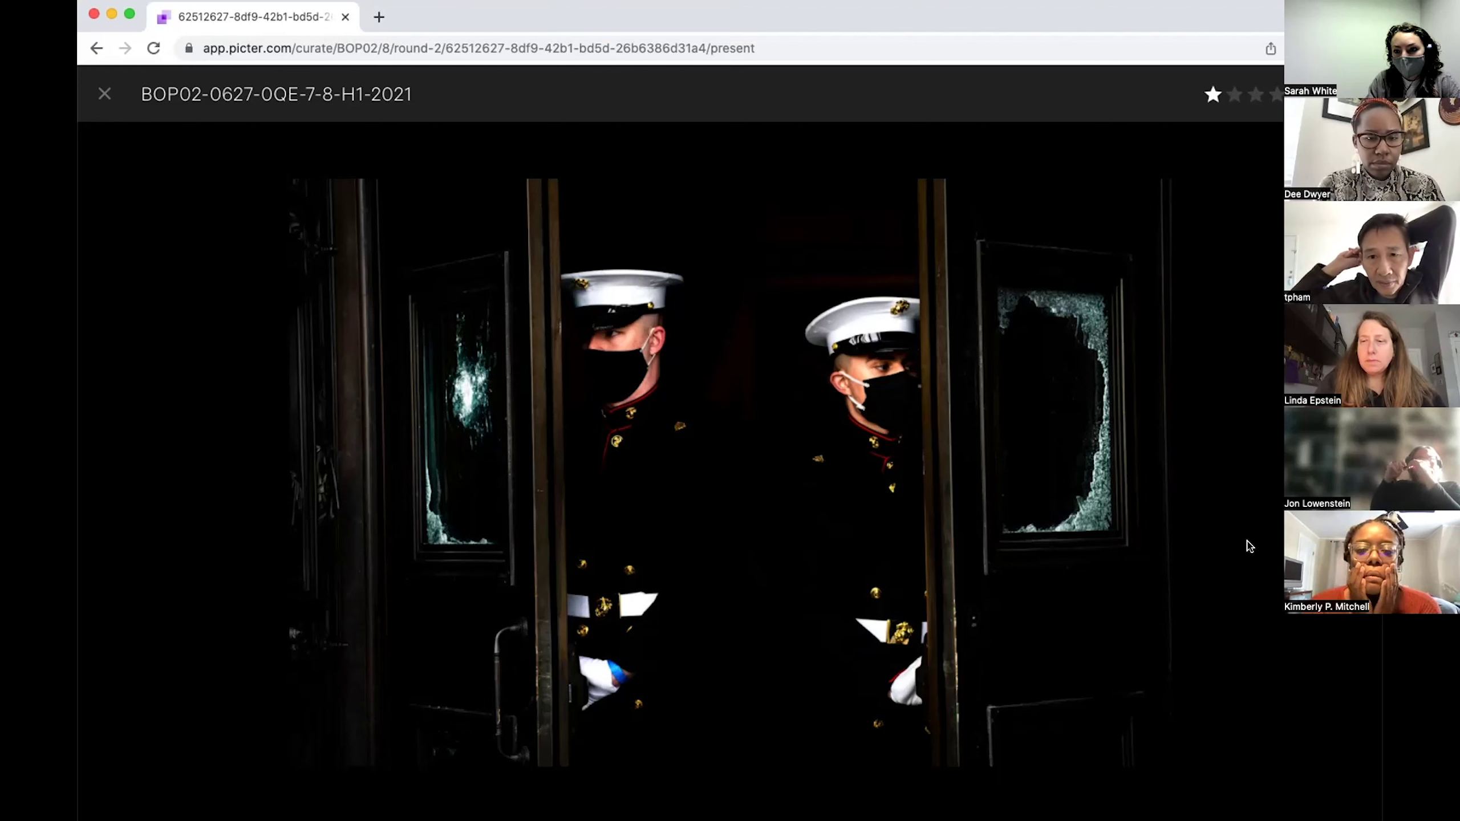
key(Right)
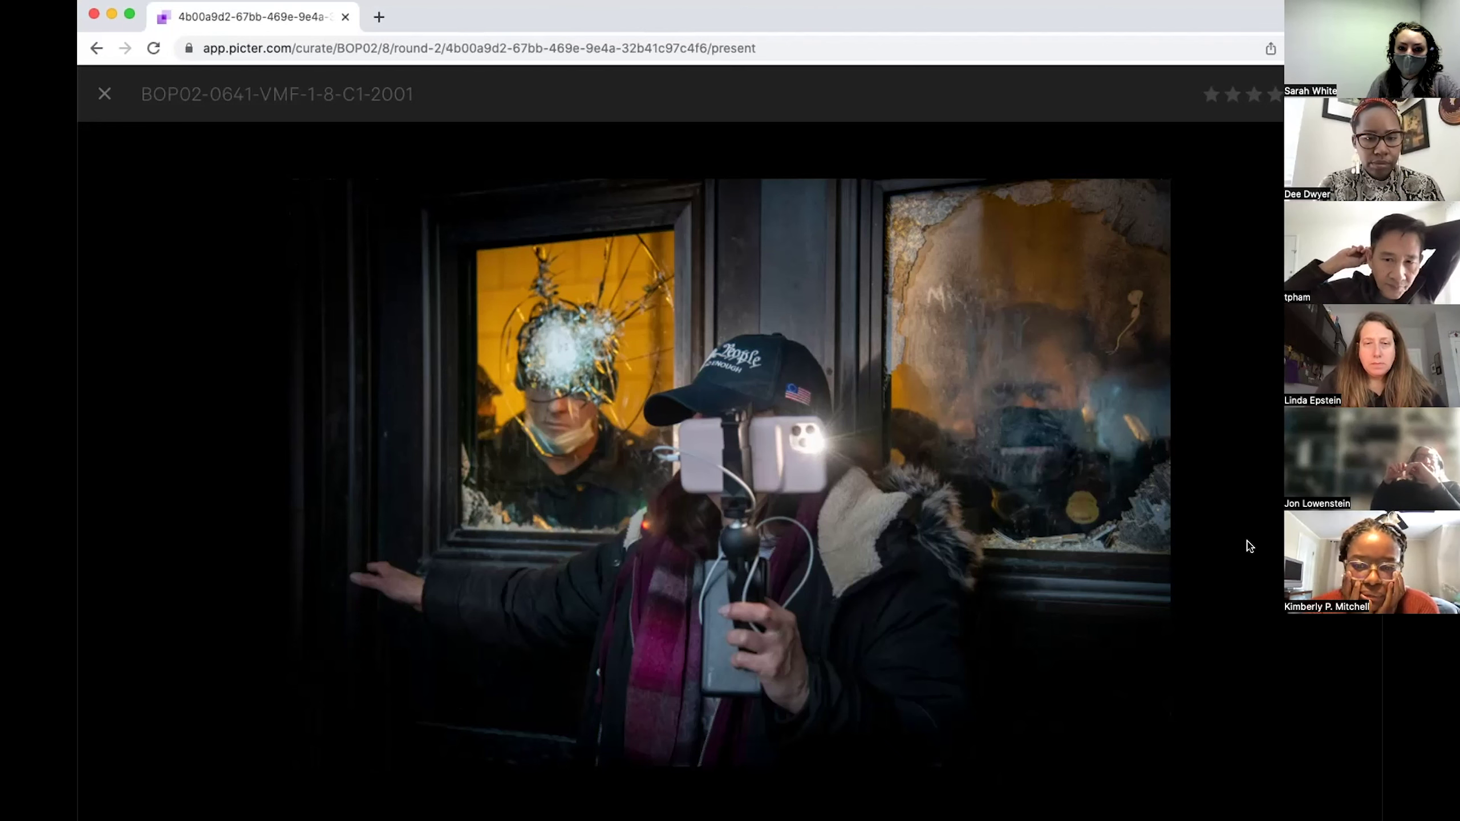
key(Right)
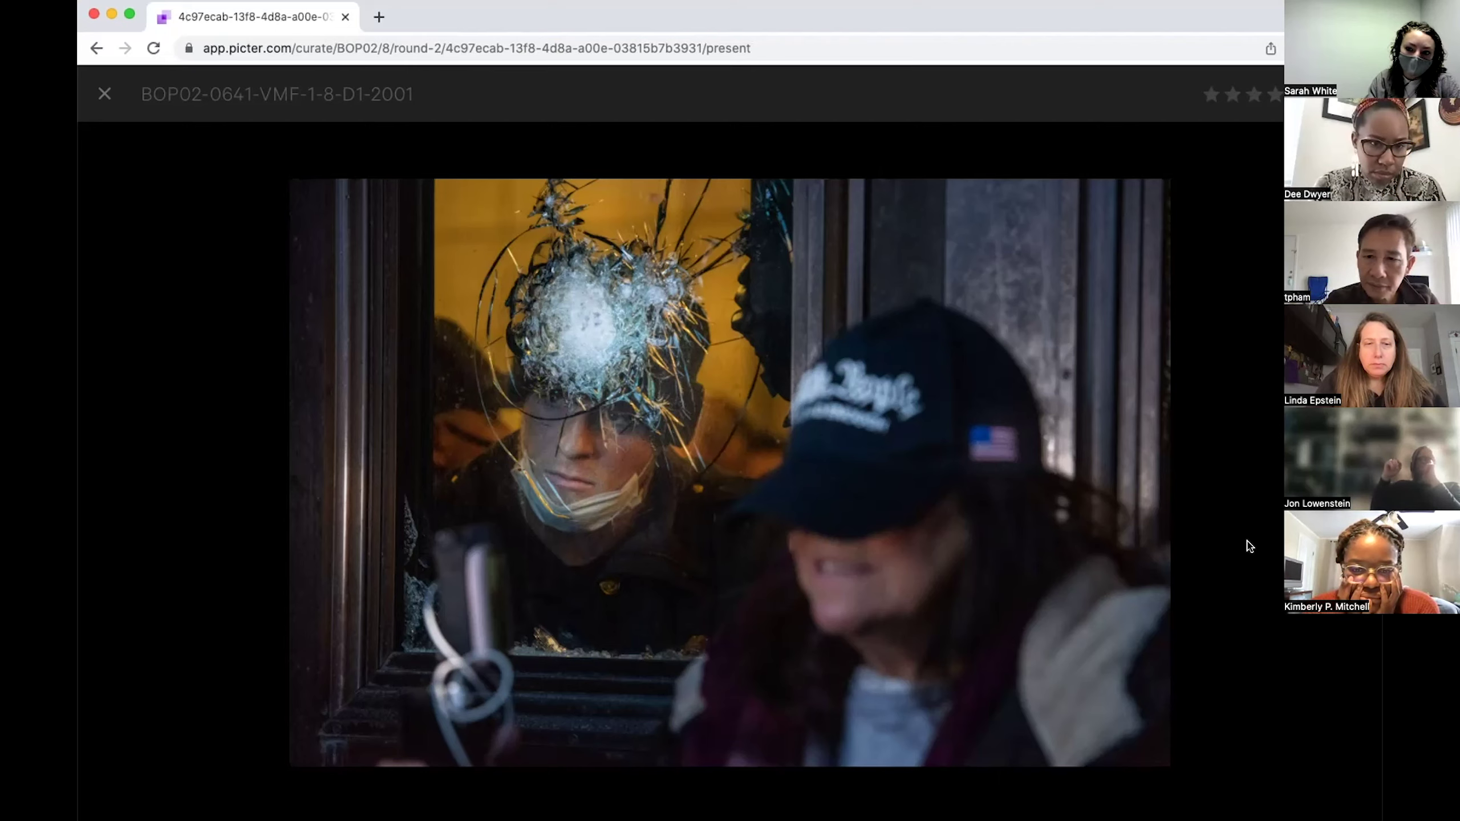
key(Right)
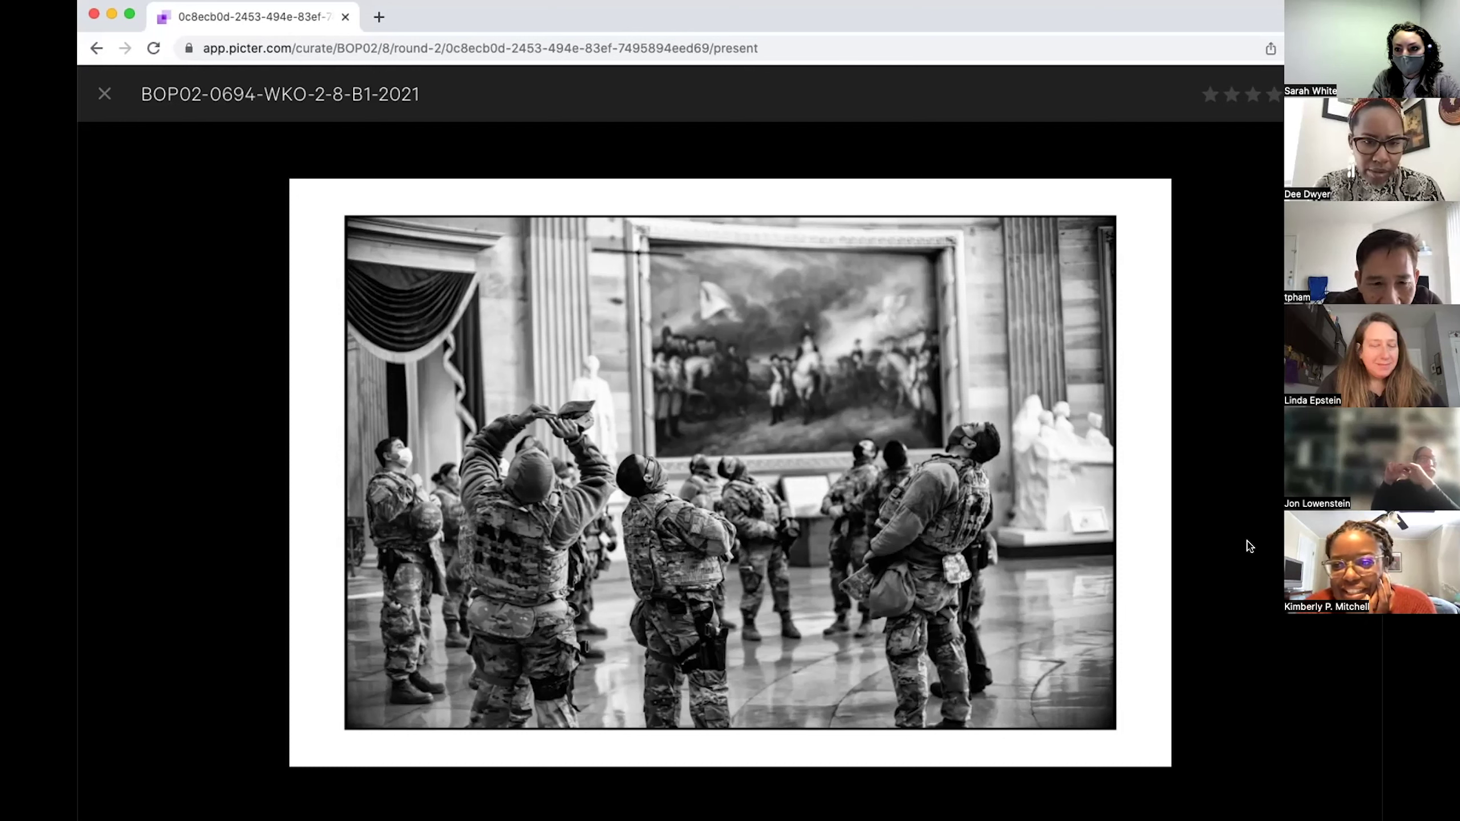
key(Right)
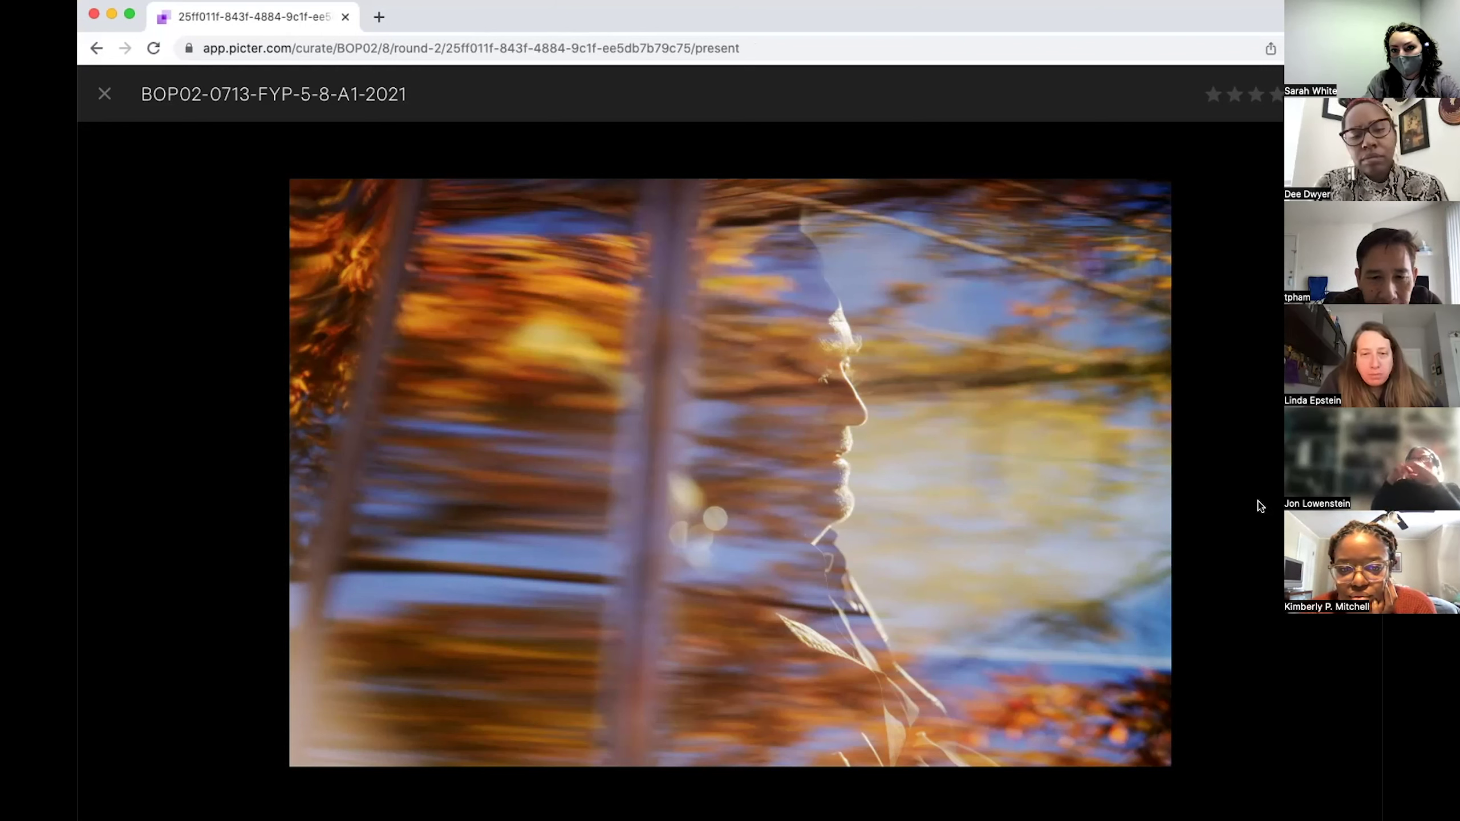
Leave the presentation and filter the Politics Singles images to my rating >= 1 star.
key(Escape)
click(672, 96)
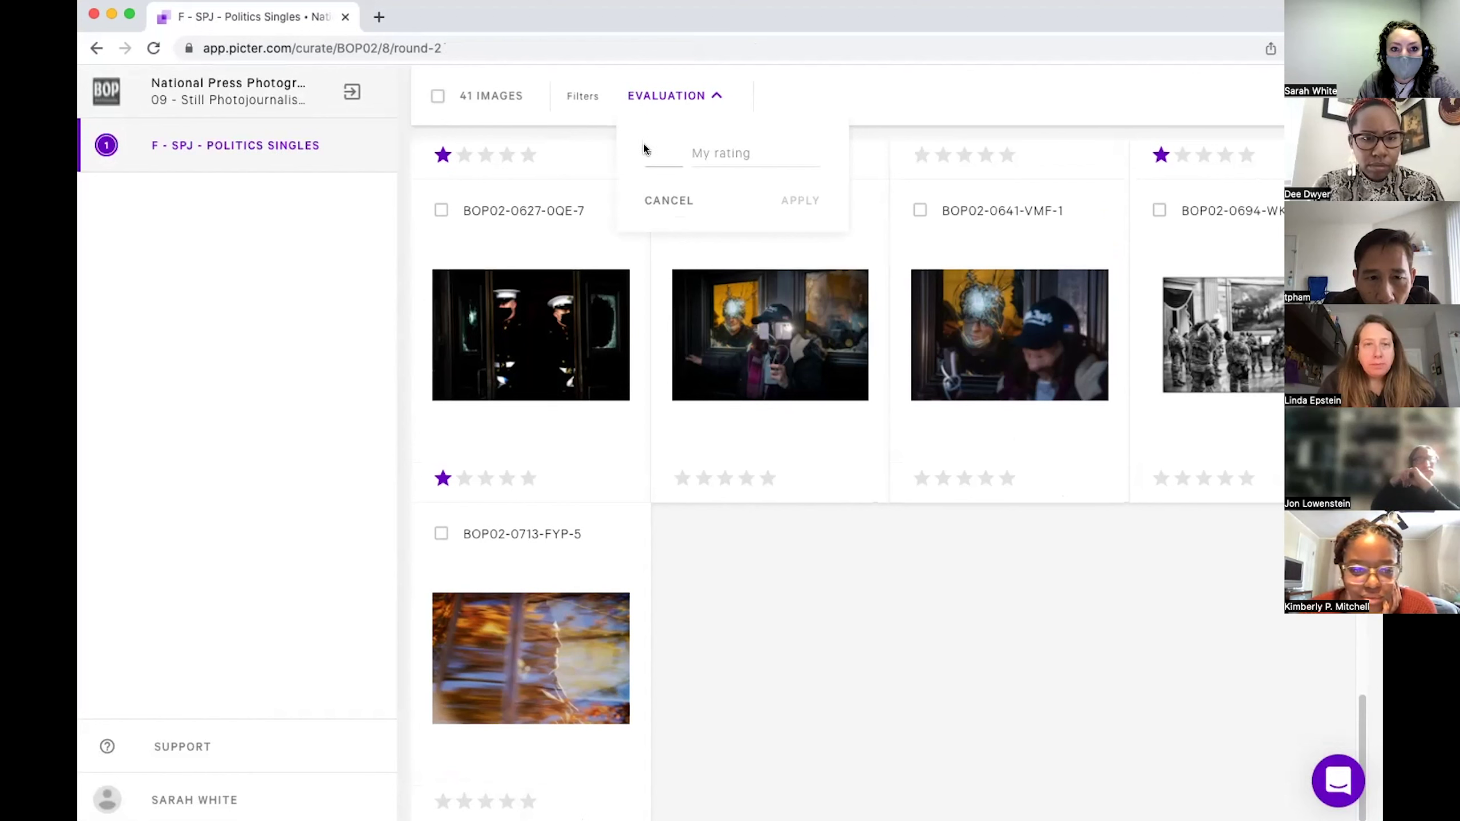
click(651, 152)
click(655, 172)
click(719, 153)
click(709, 173)
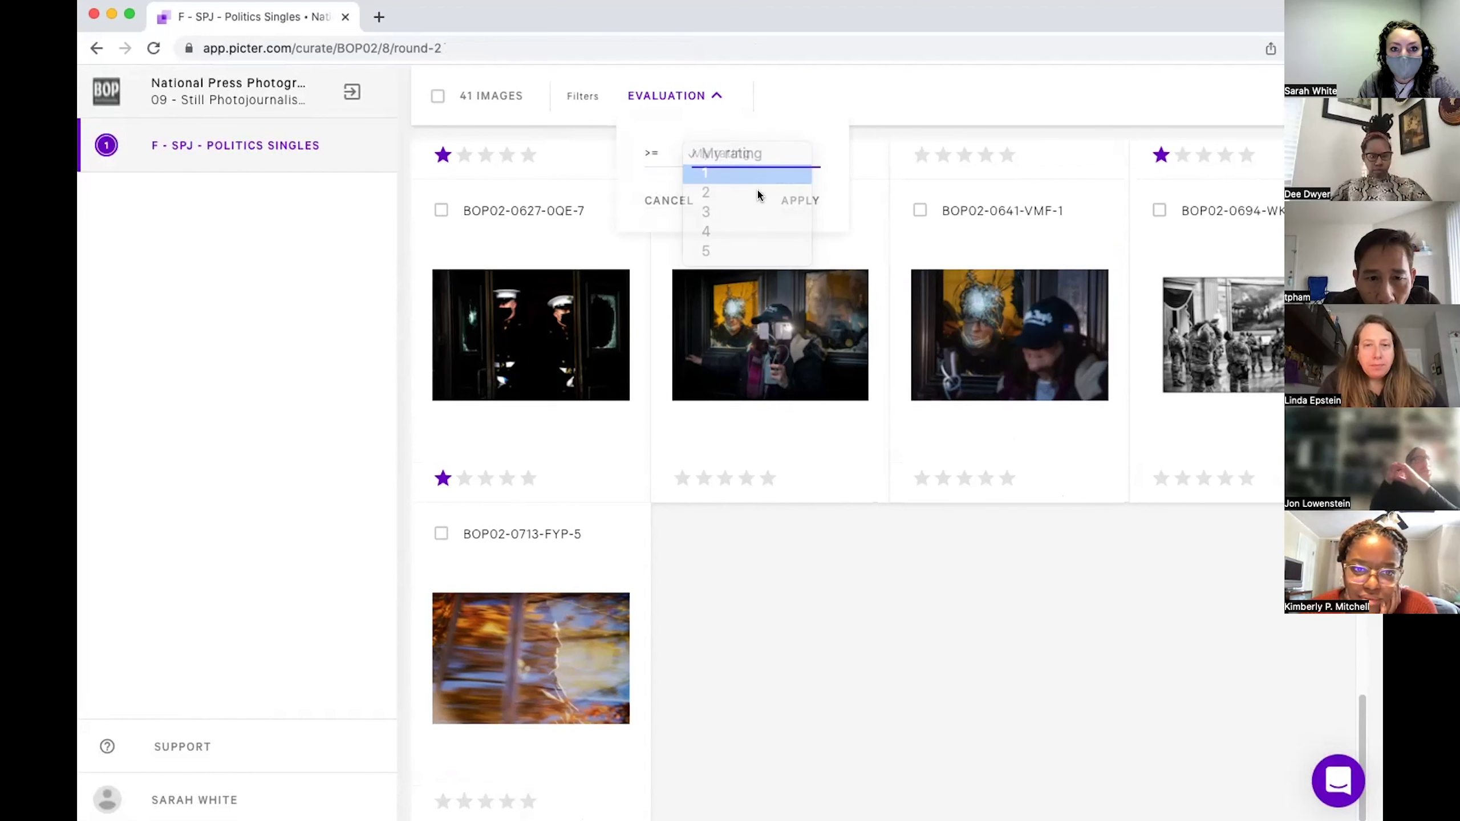
click(791, 200)
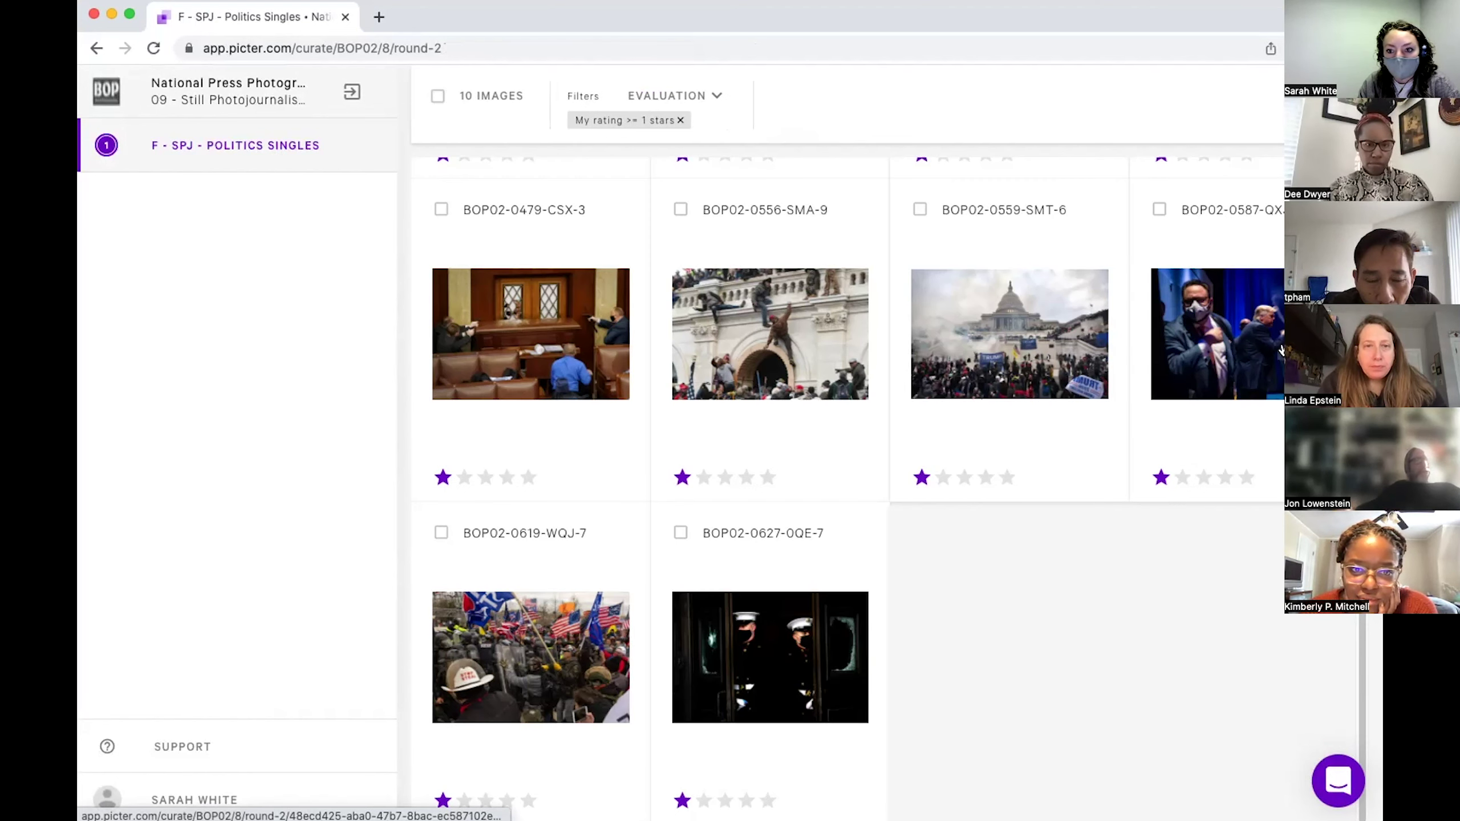
Examine the whole grid of images that remain after the rating filter.
scroll(833, 488, up, 3)
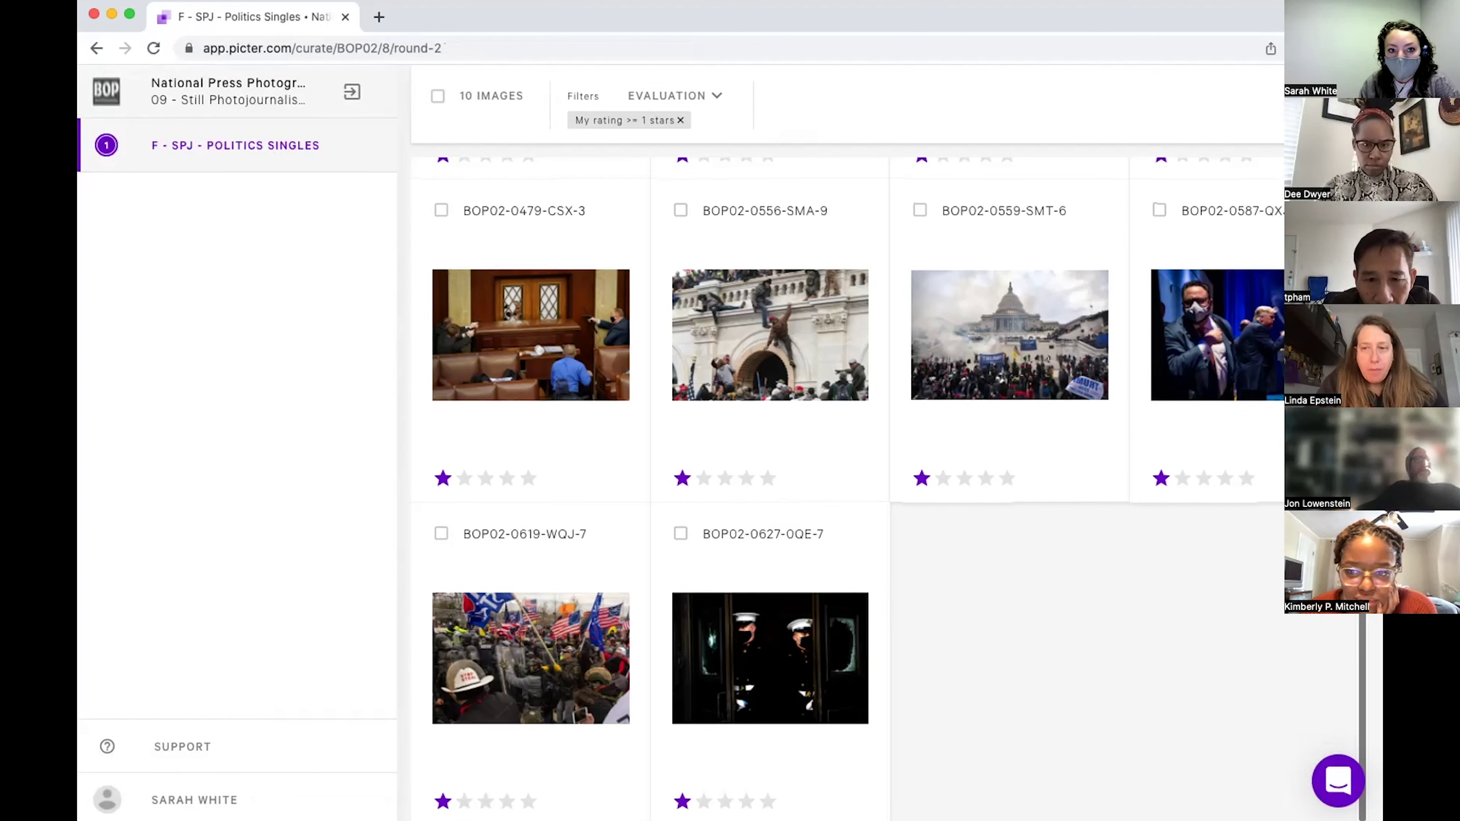
scroll(833, 489, up, 4)
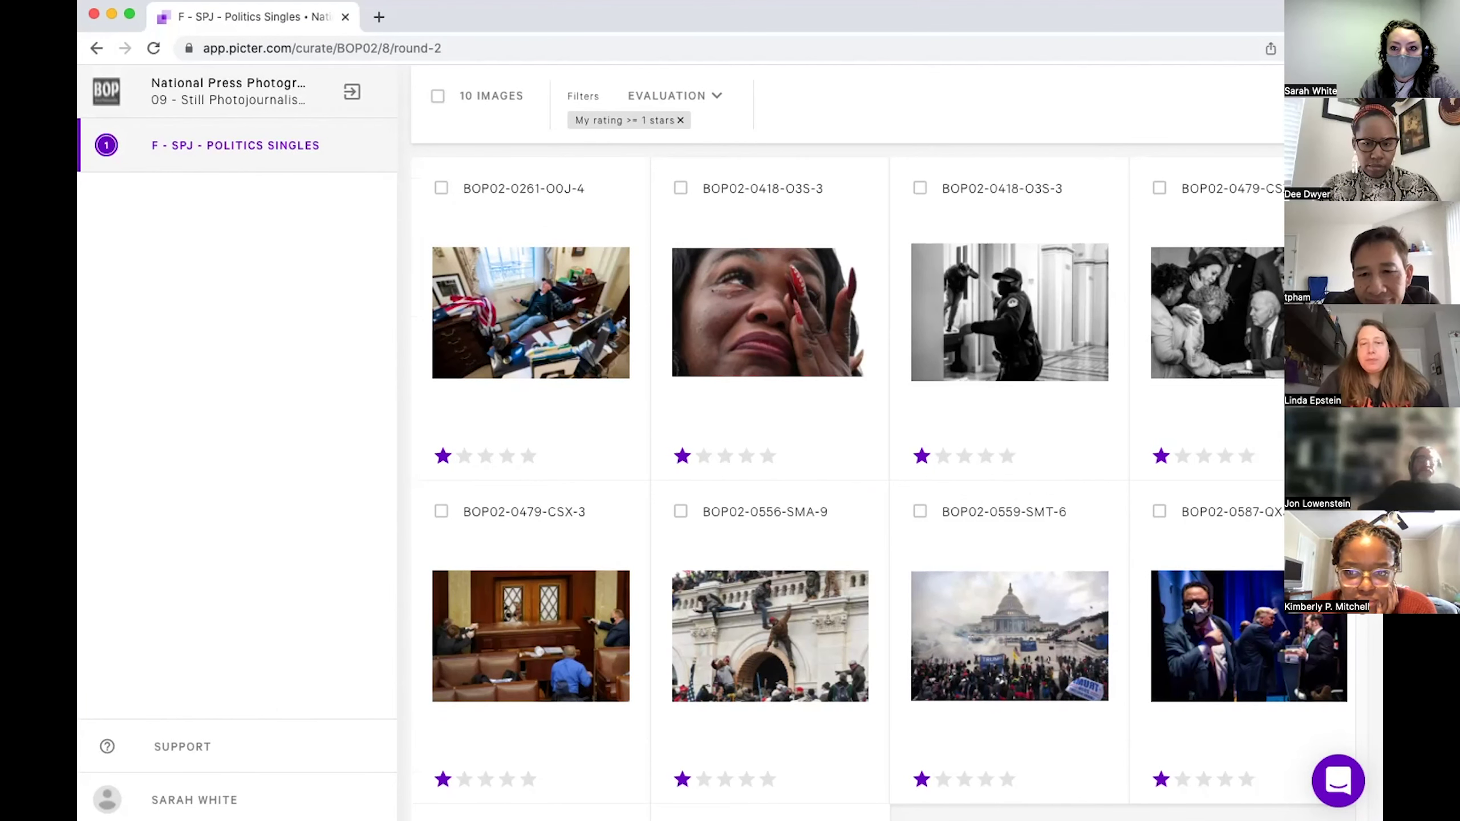
scroll(833, 489, down, 5)
scroll(834, 488, down, 3)
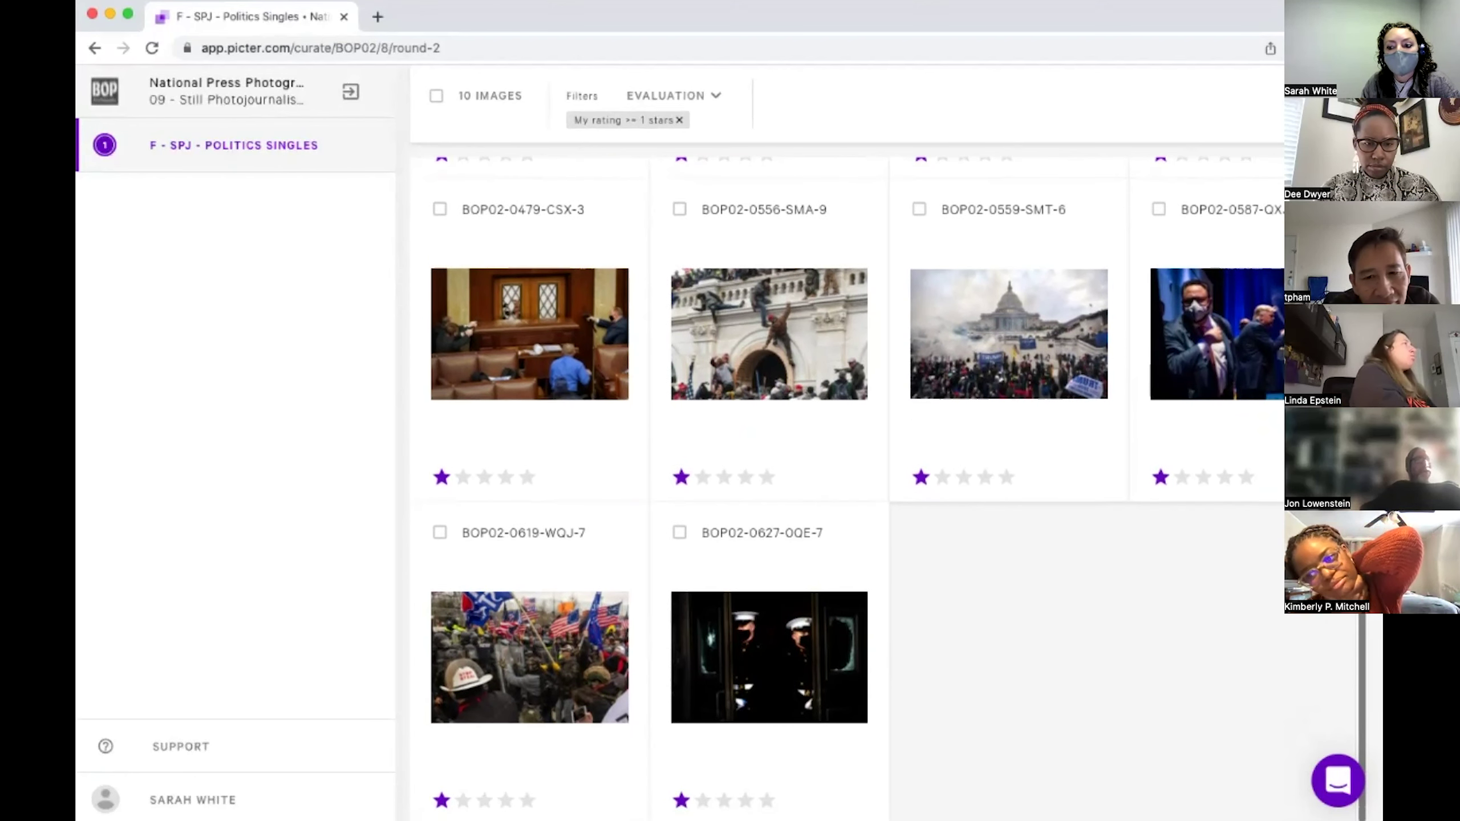
scroll(833, 488, up, 3)
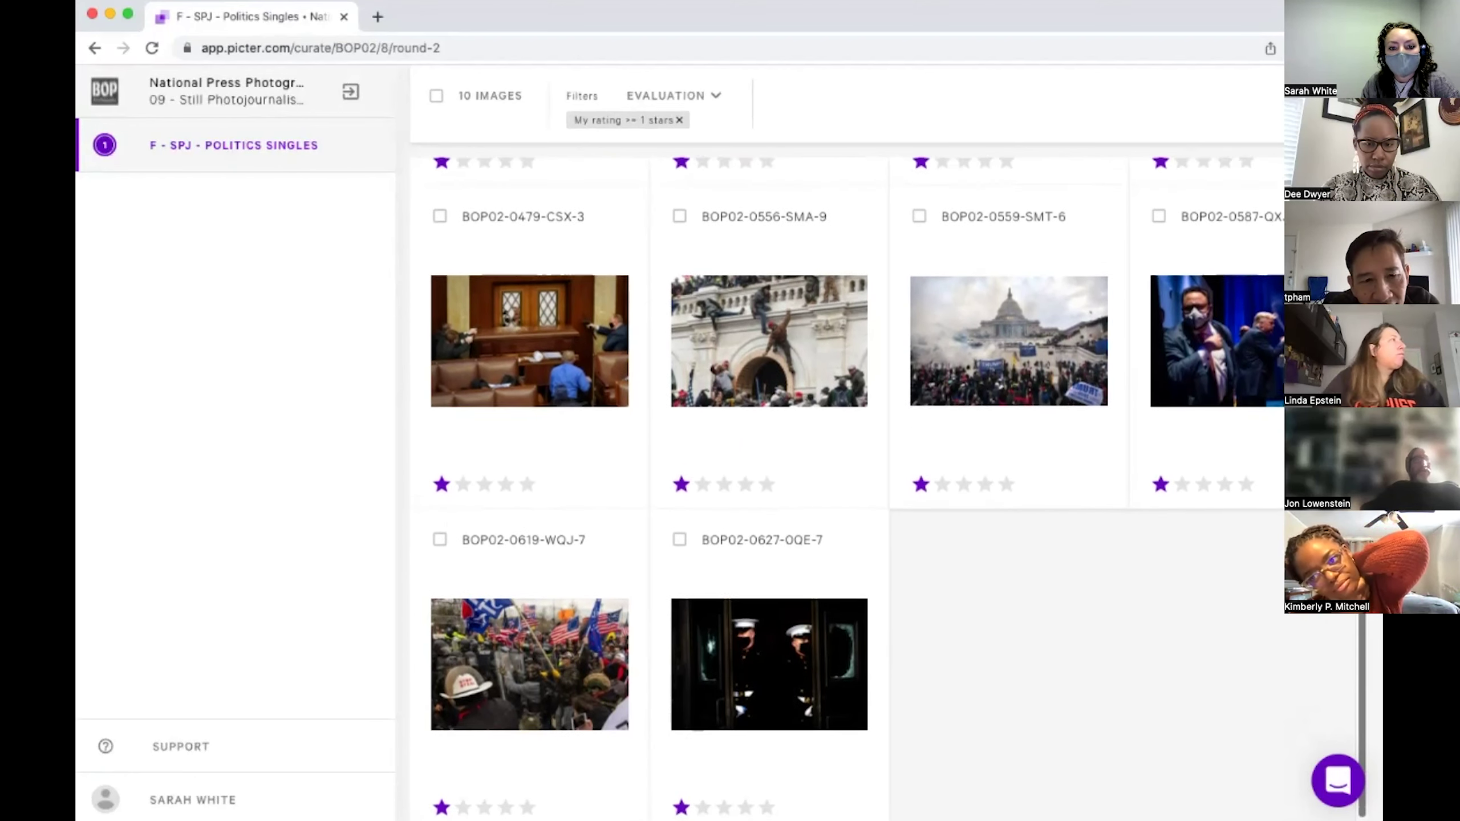
scroll(833, 489, up, 4)
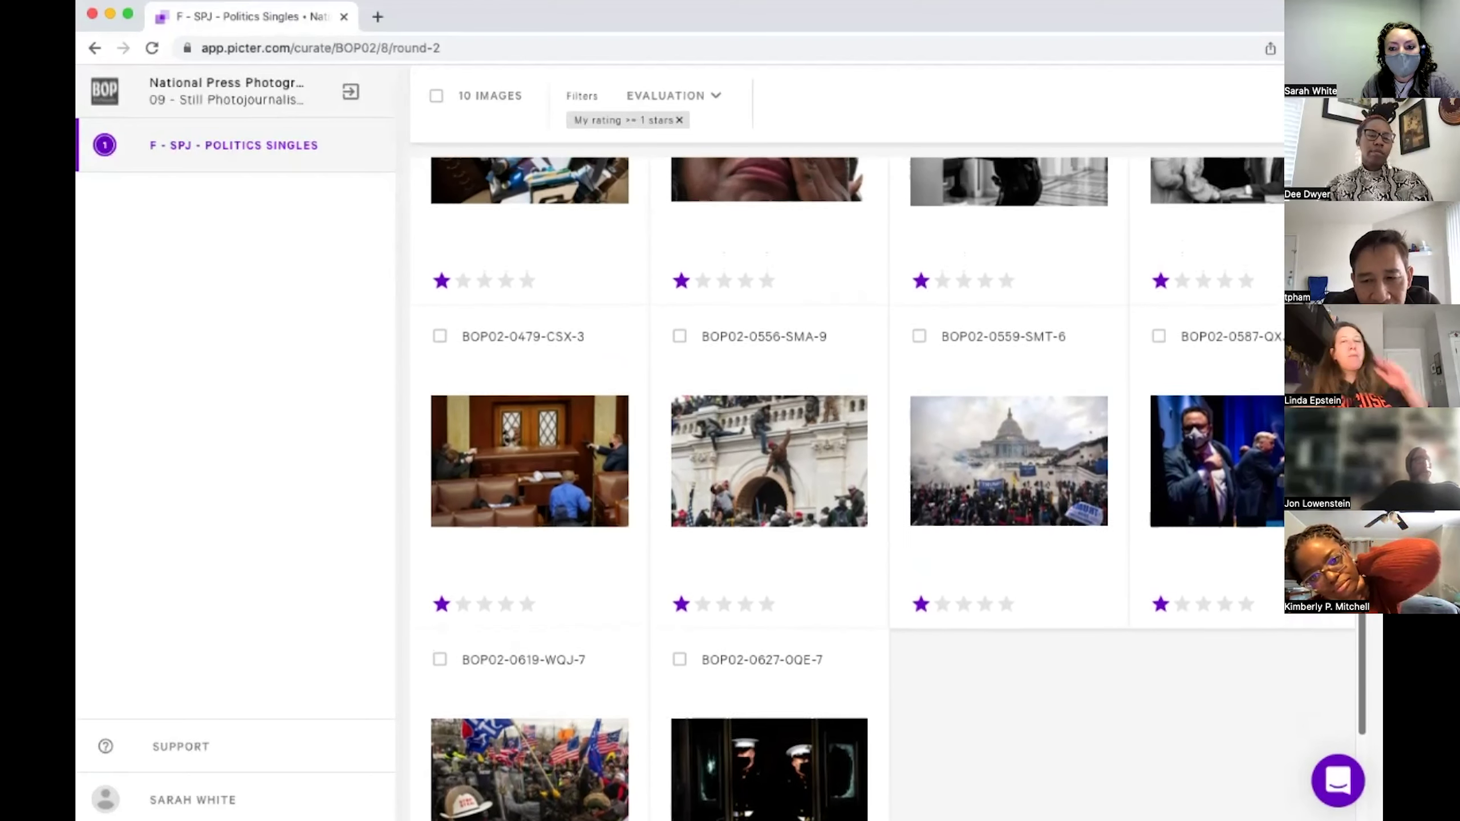
scroll(834, 489, up, 2)
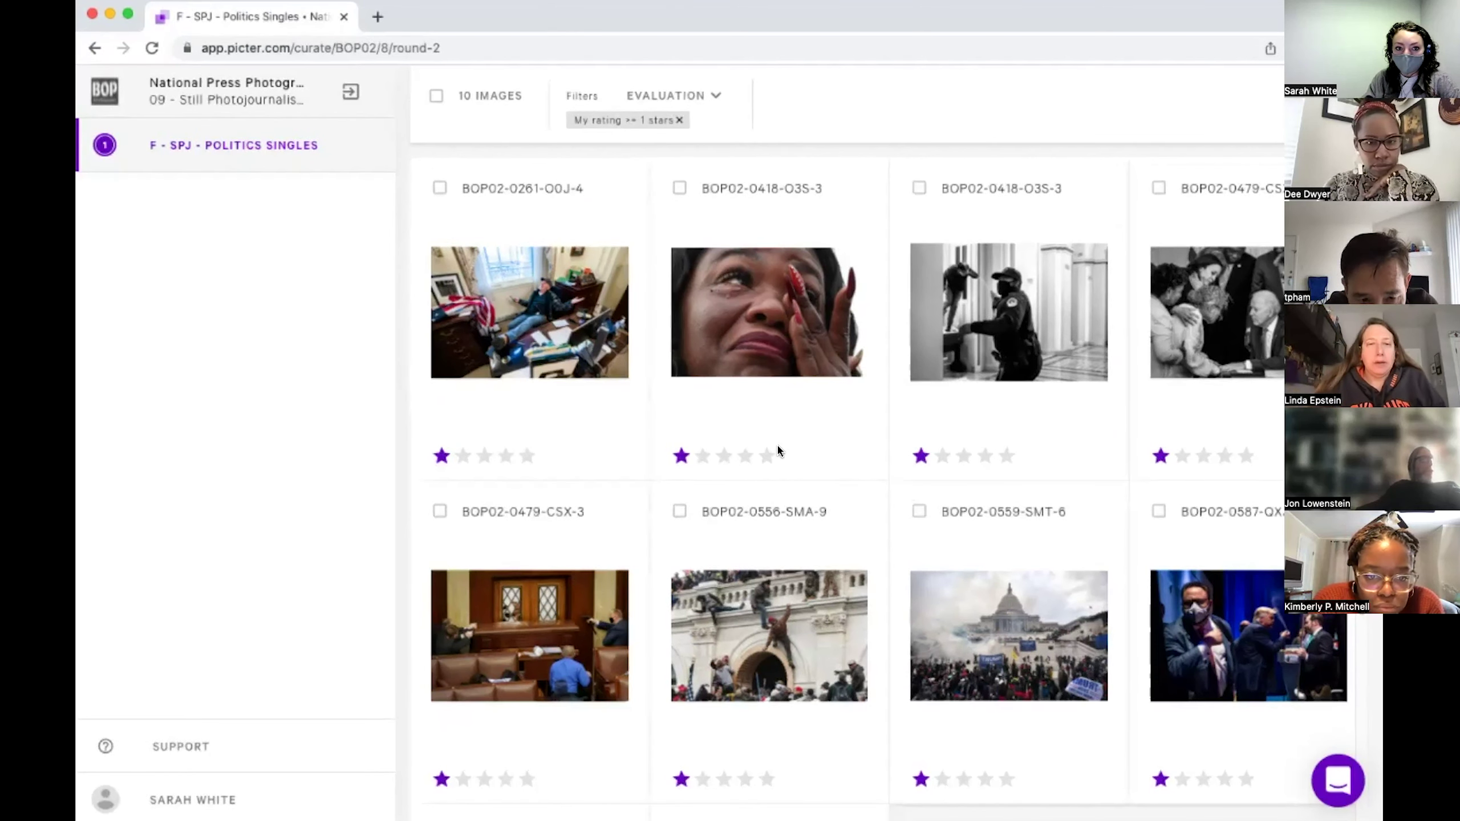
Present the shortlisted photos one by one from the man at the desk to the wall climbers, clearing the desk photo's star.
click(508, 307)
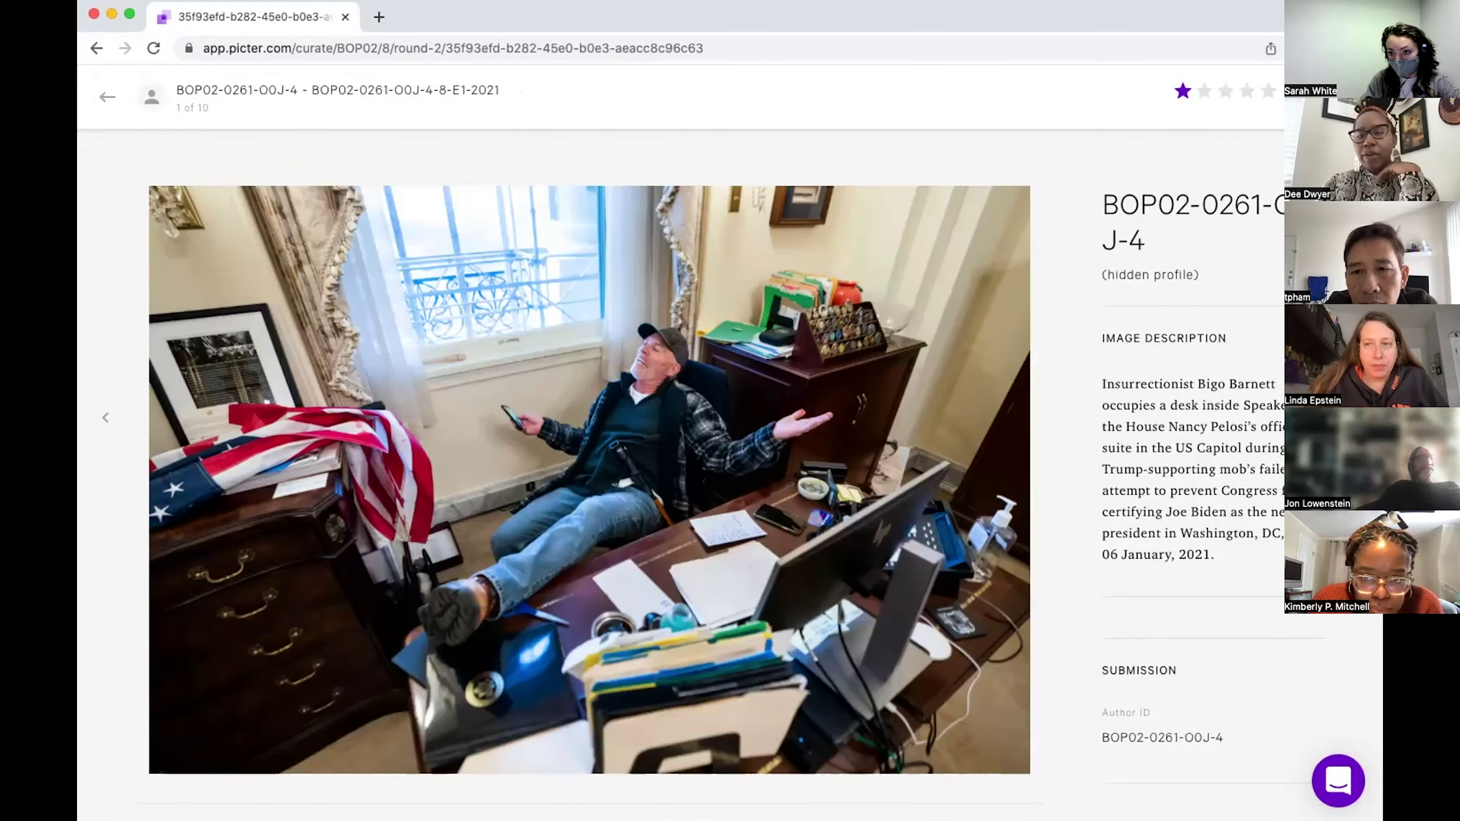
click(509, 307)
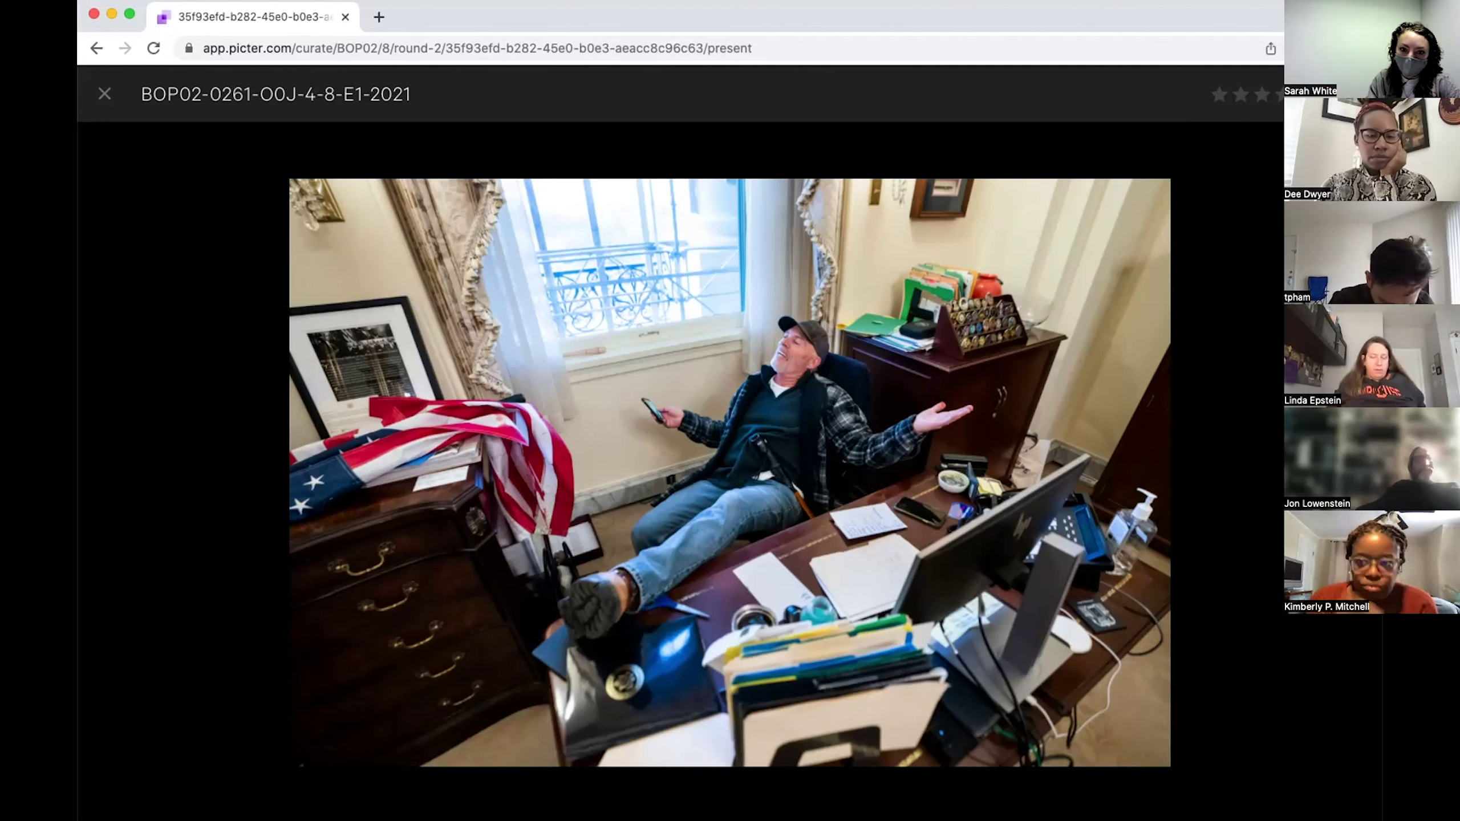
key(Right)
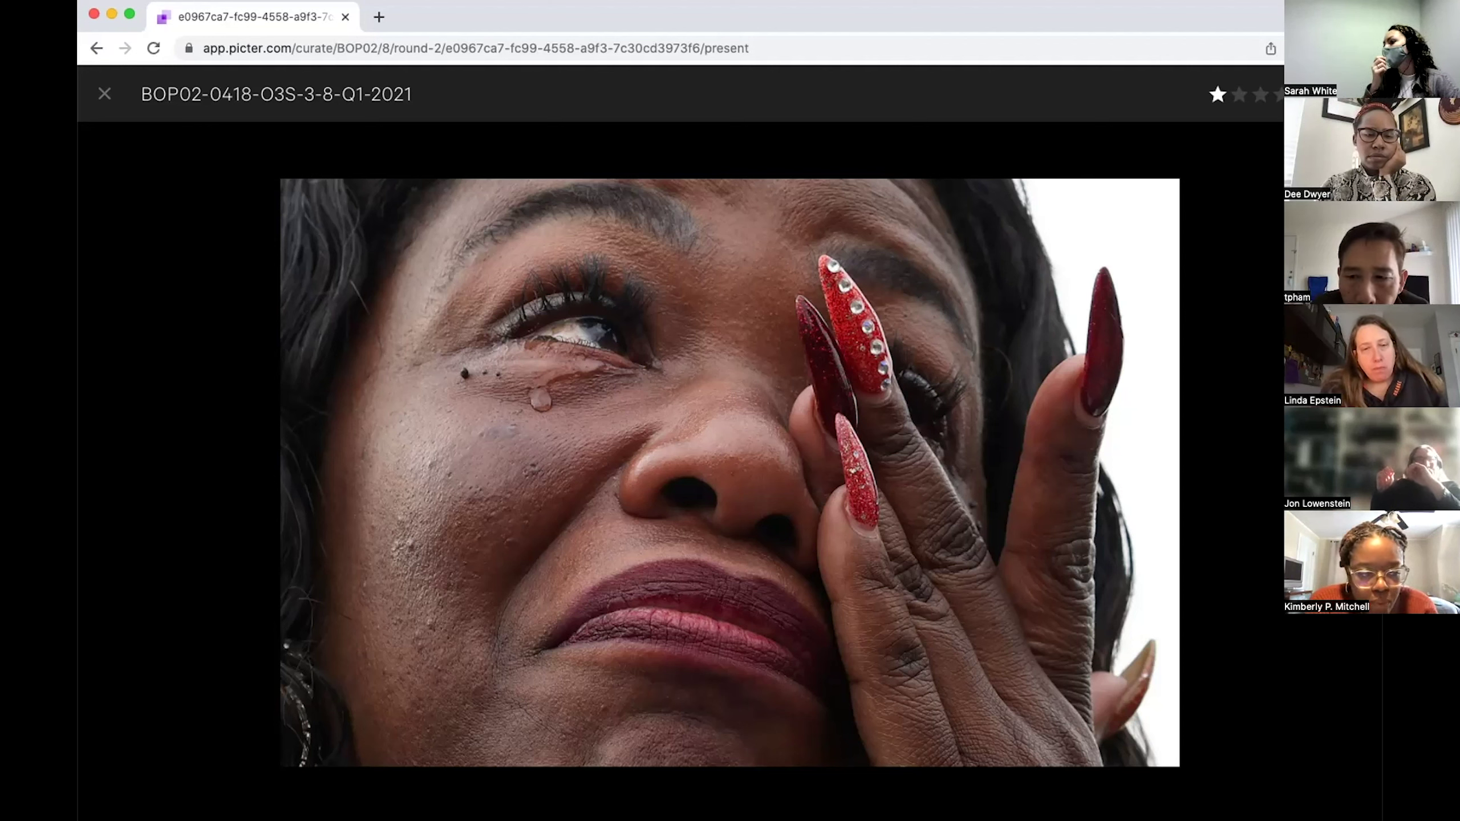
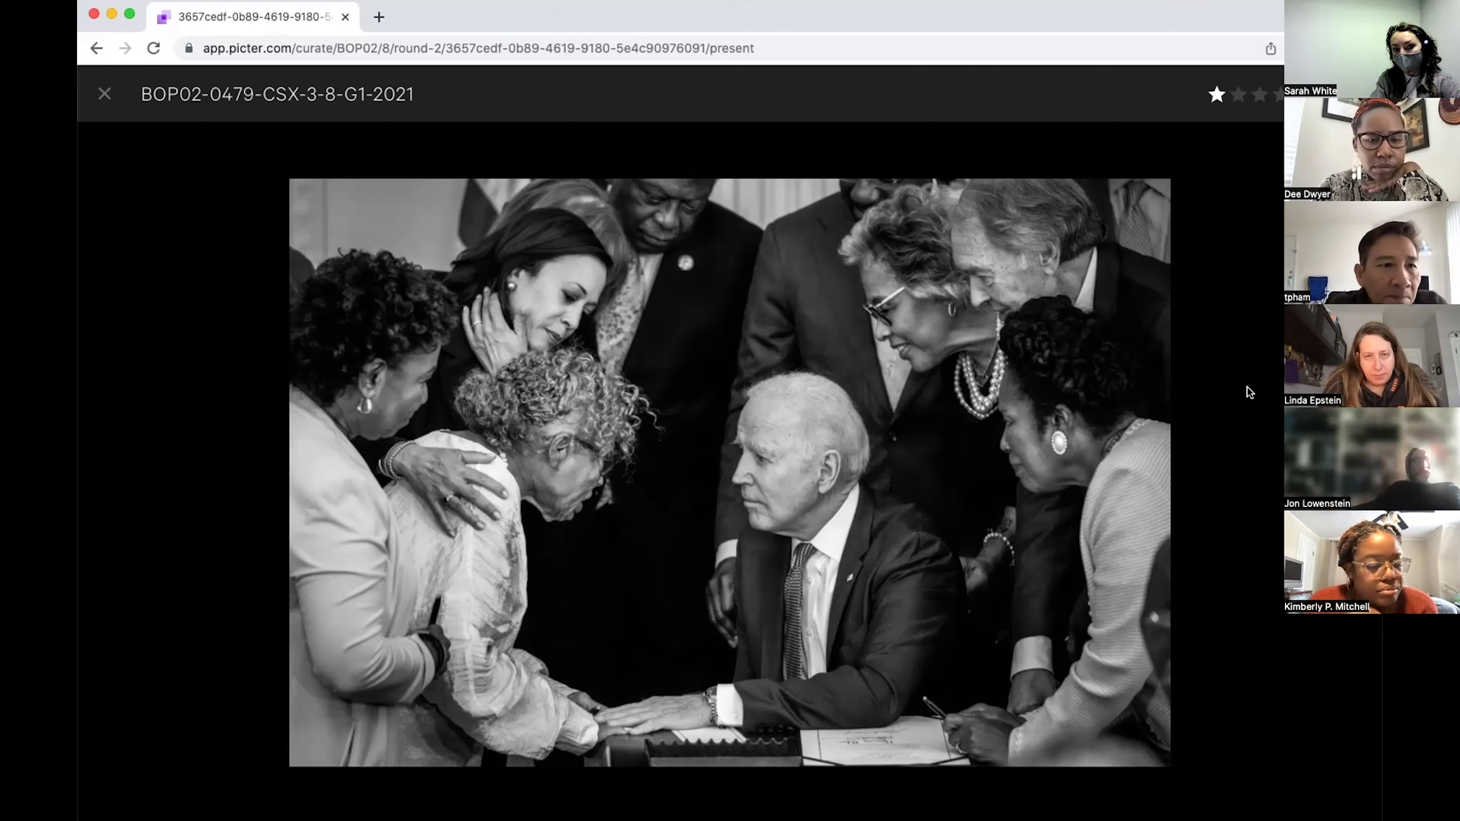
key(Right)
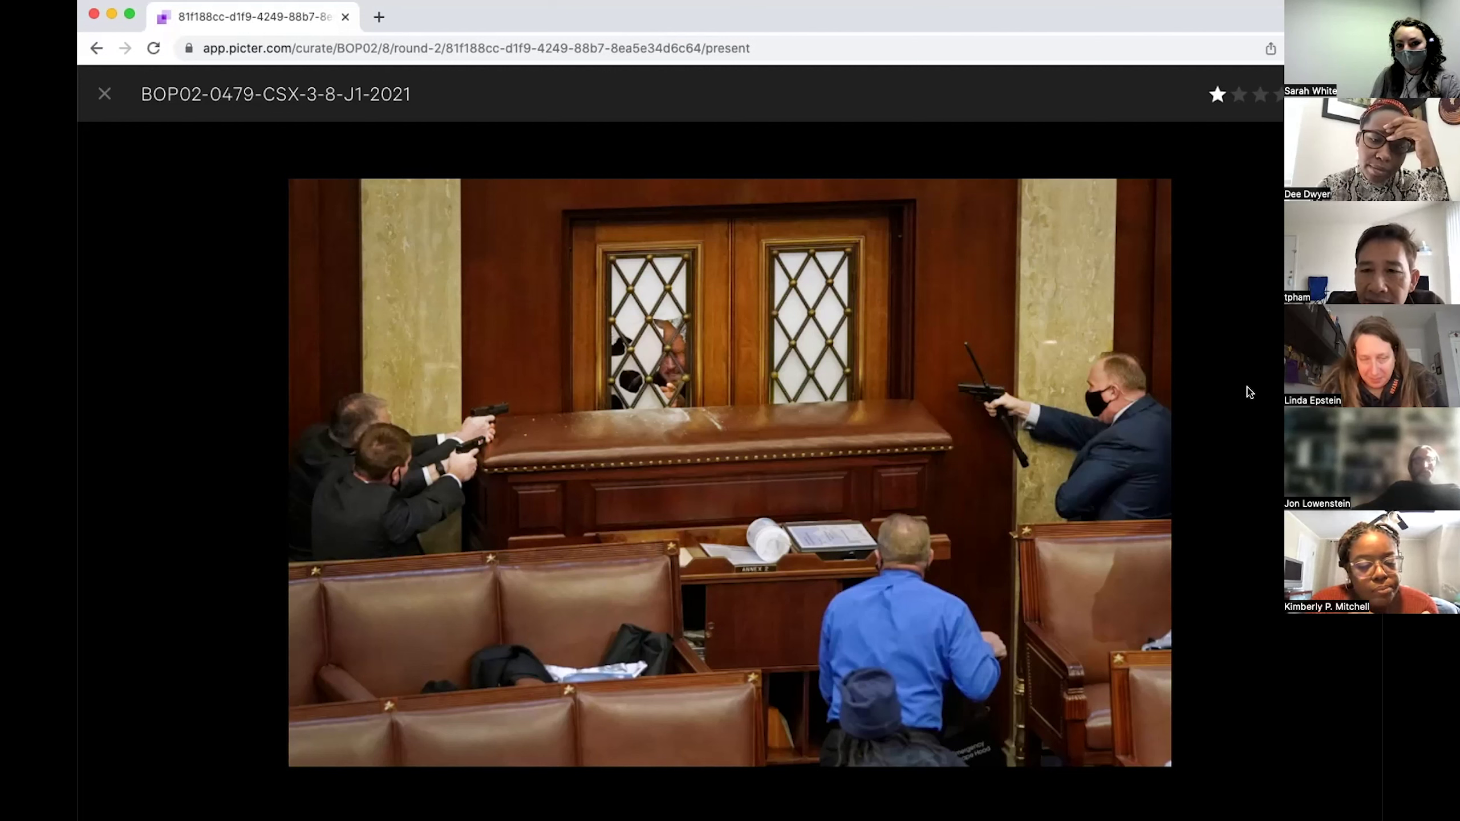
key(Right)
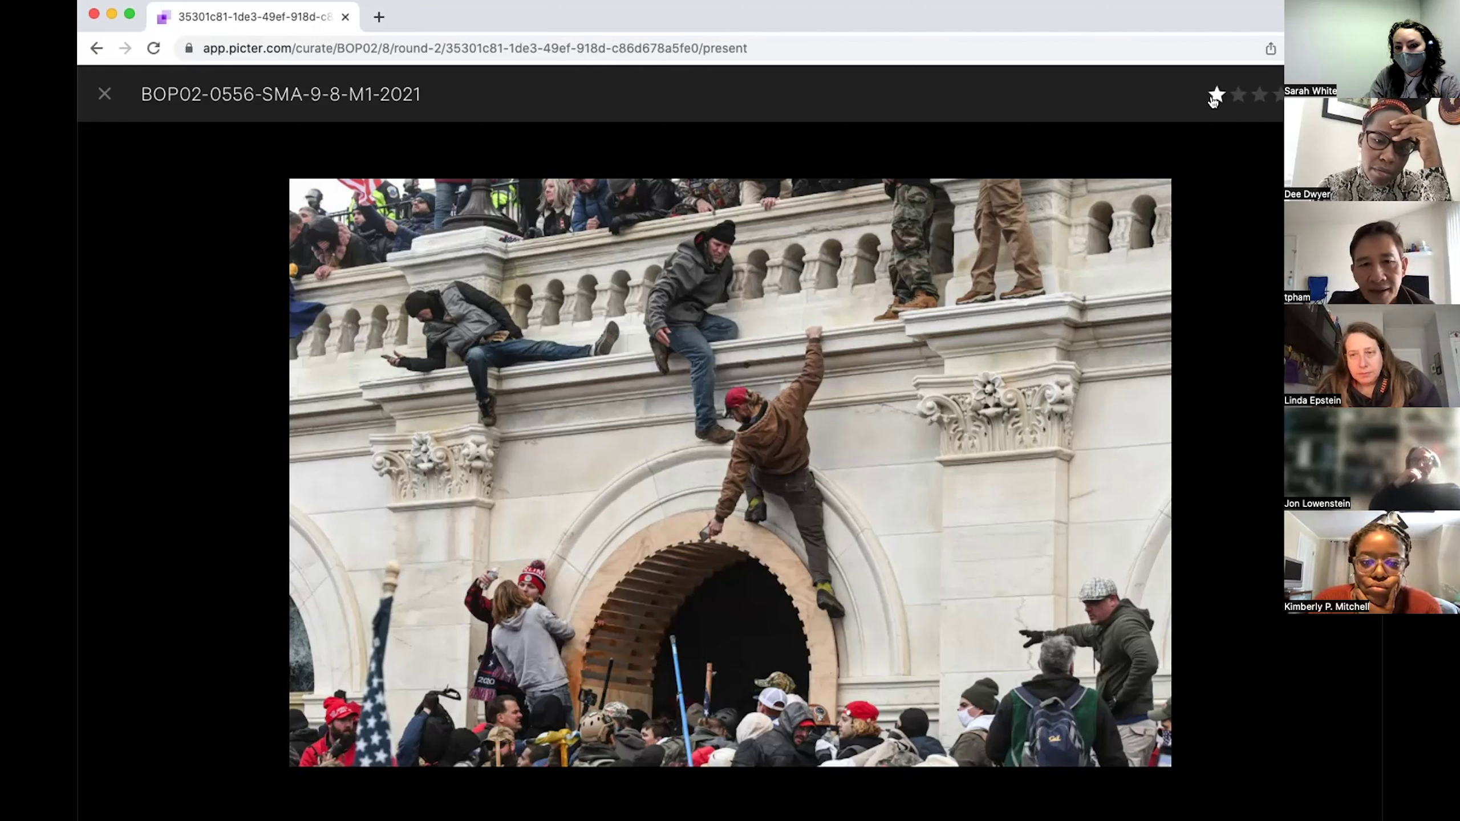
Continue through the shortlist, clearing the stars of the smoke-covered Capitol, flag-waving crowd and Marines photos and keeping the backstage Trump photo's star.
key(Right)
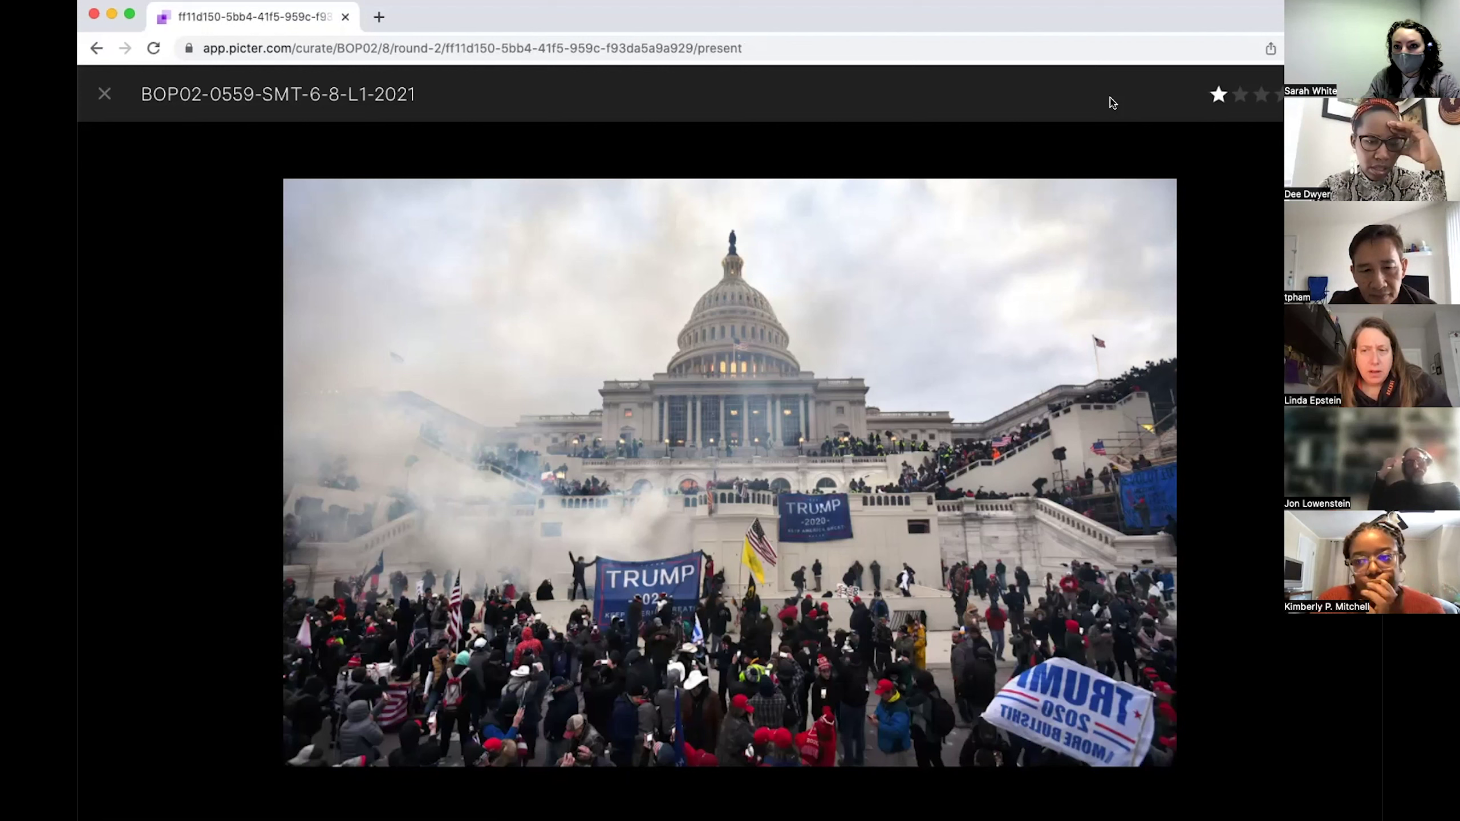
key(1)
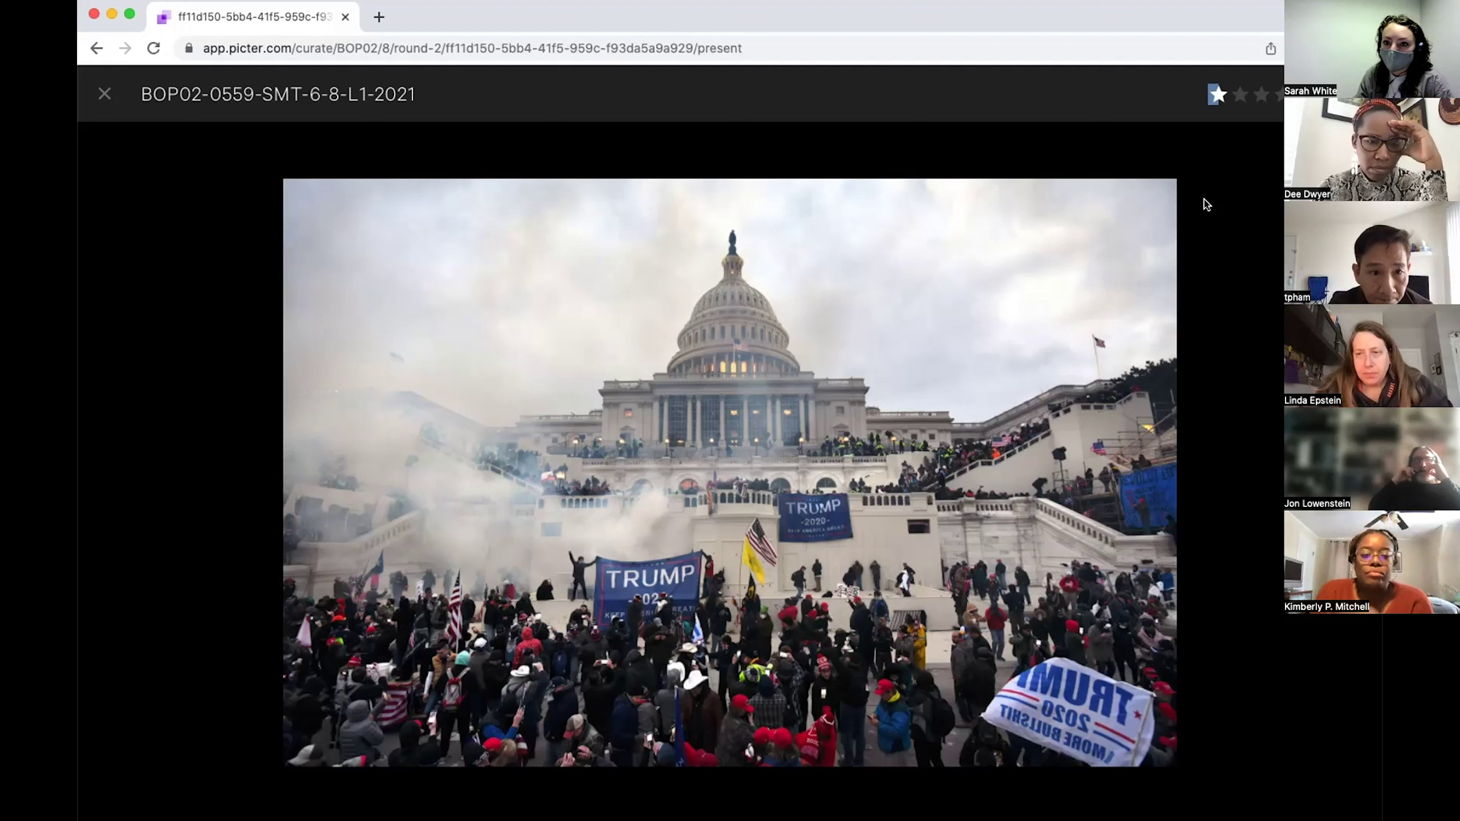
click(1213, 98)
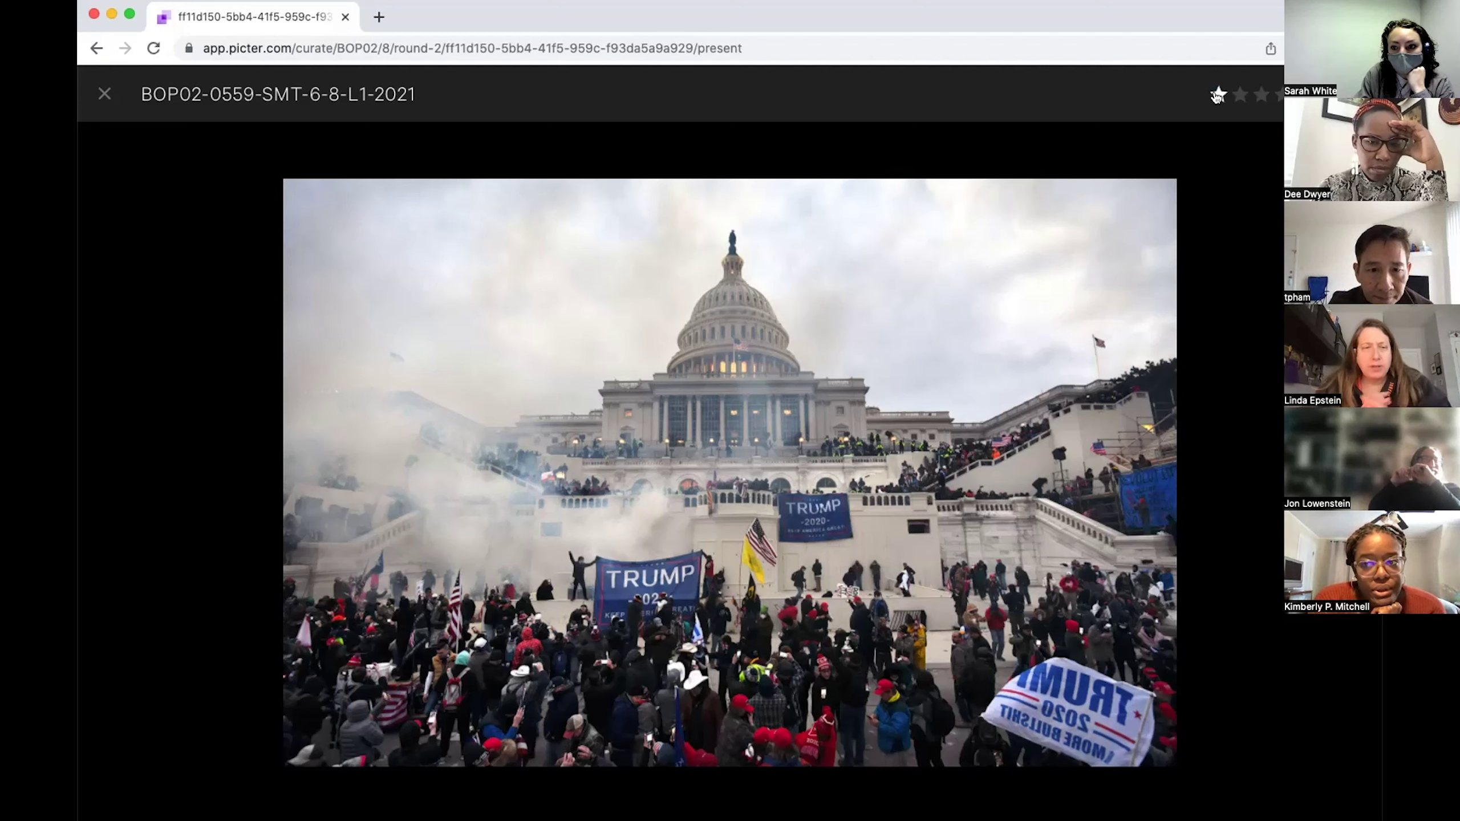
key(Right)
click(1216, 96)
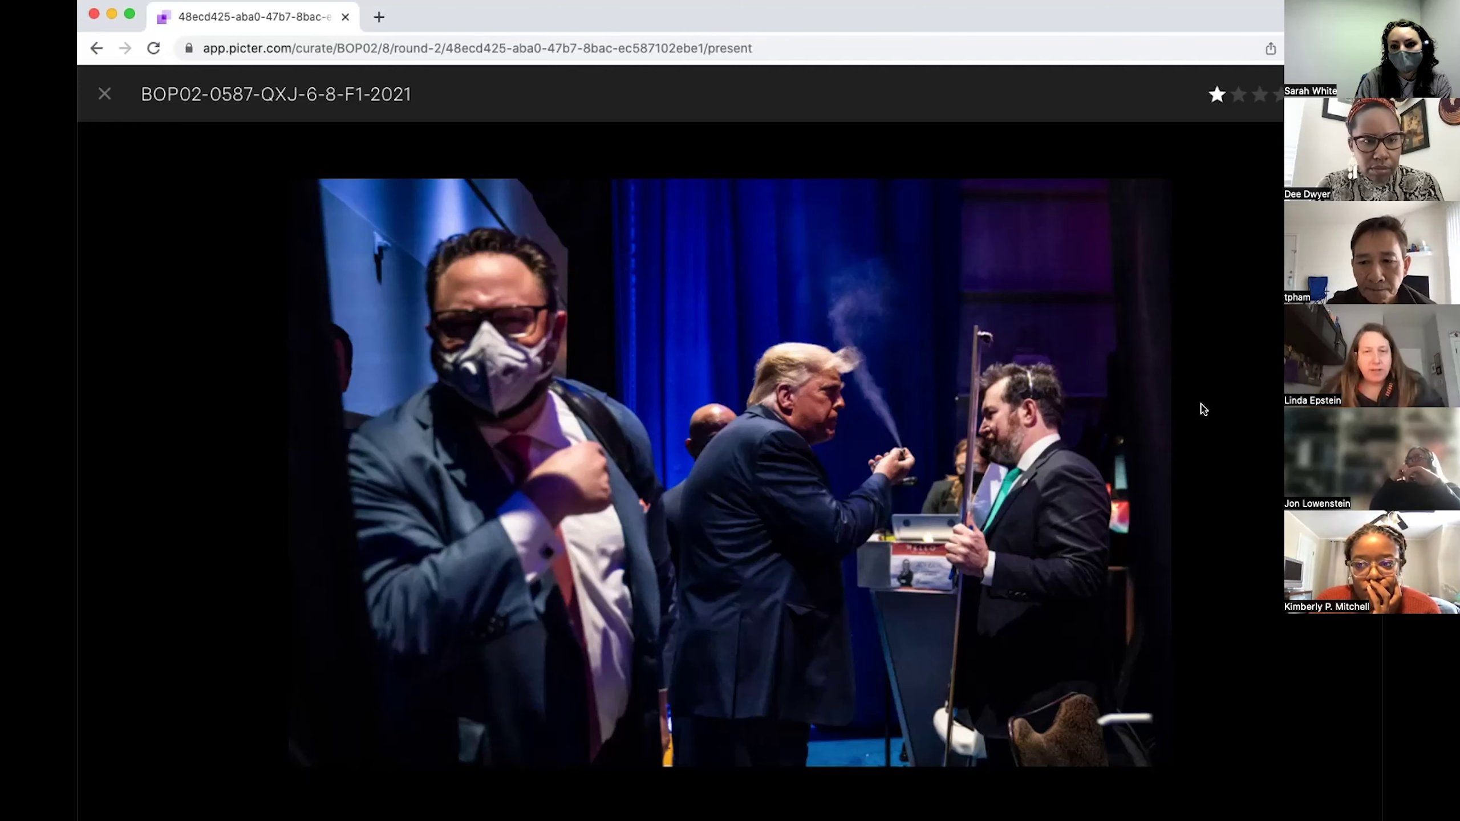
key(Right)
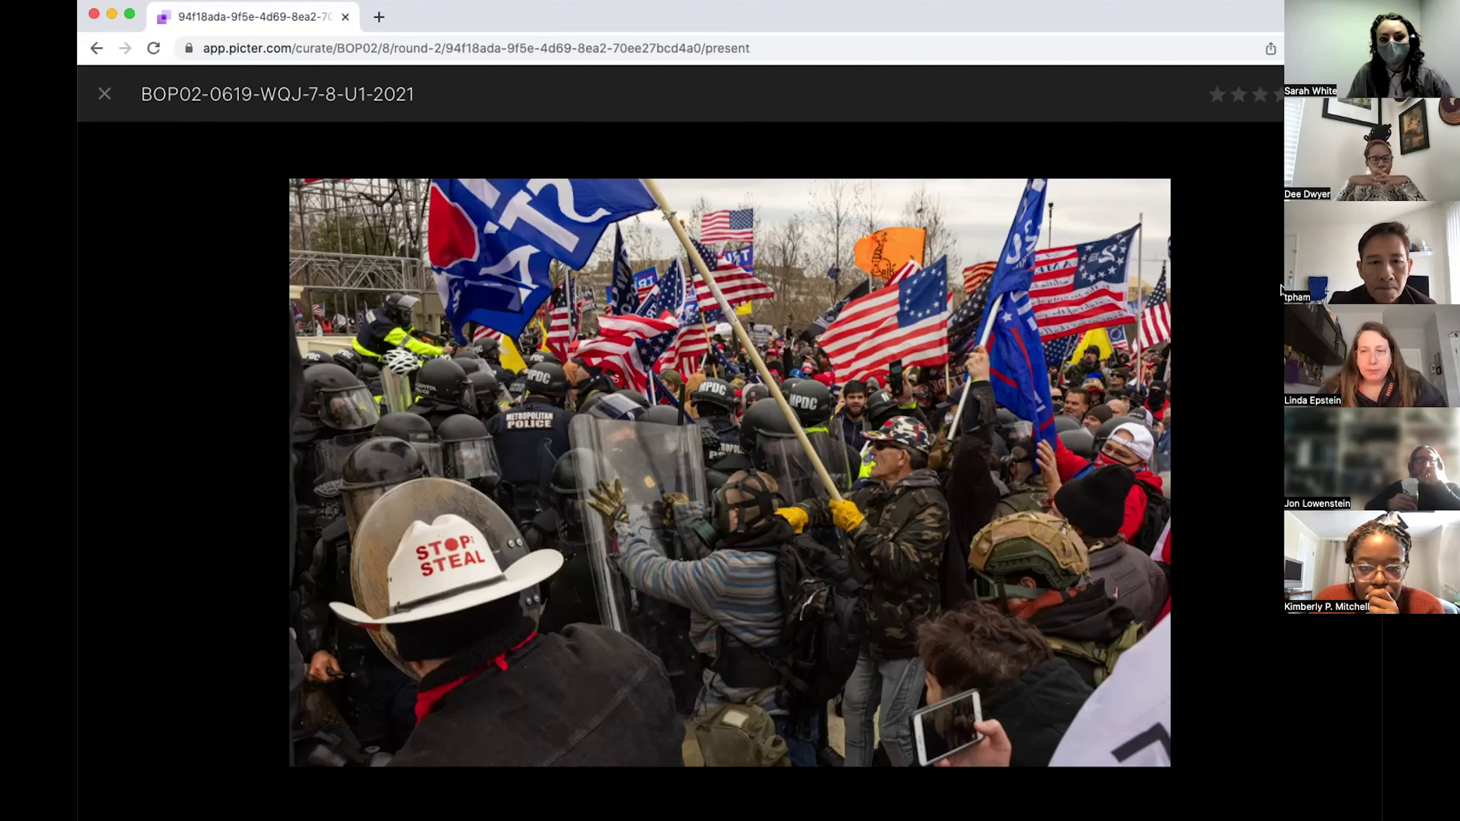
key(Right)
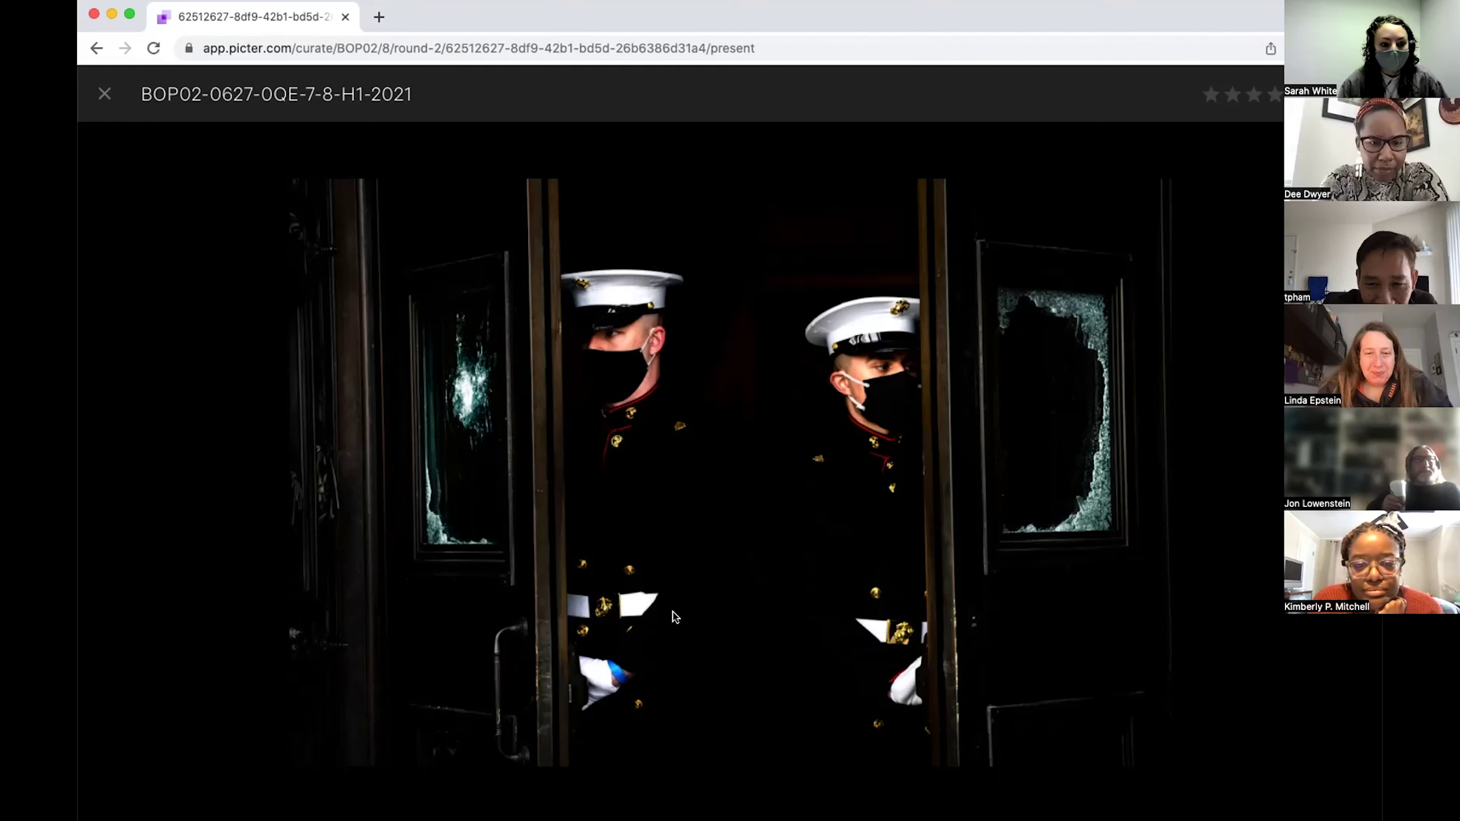
Close the presentation and filter the category's images again to my rating >= 1 star.
click(105, 94)
click(109, 101)
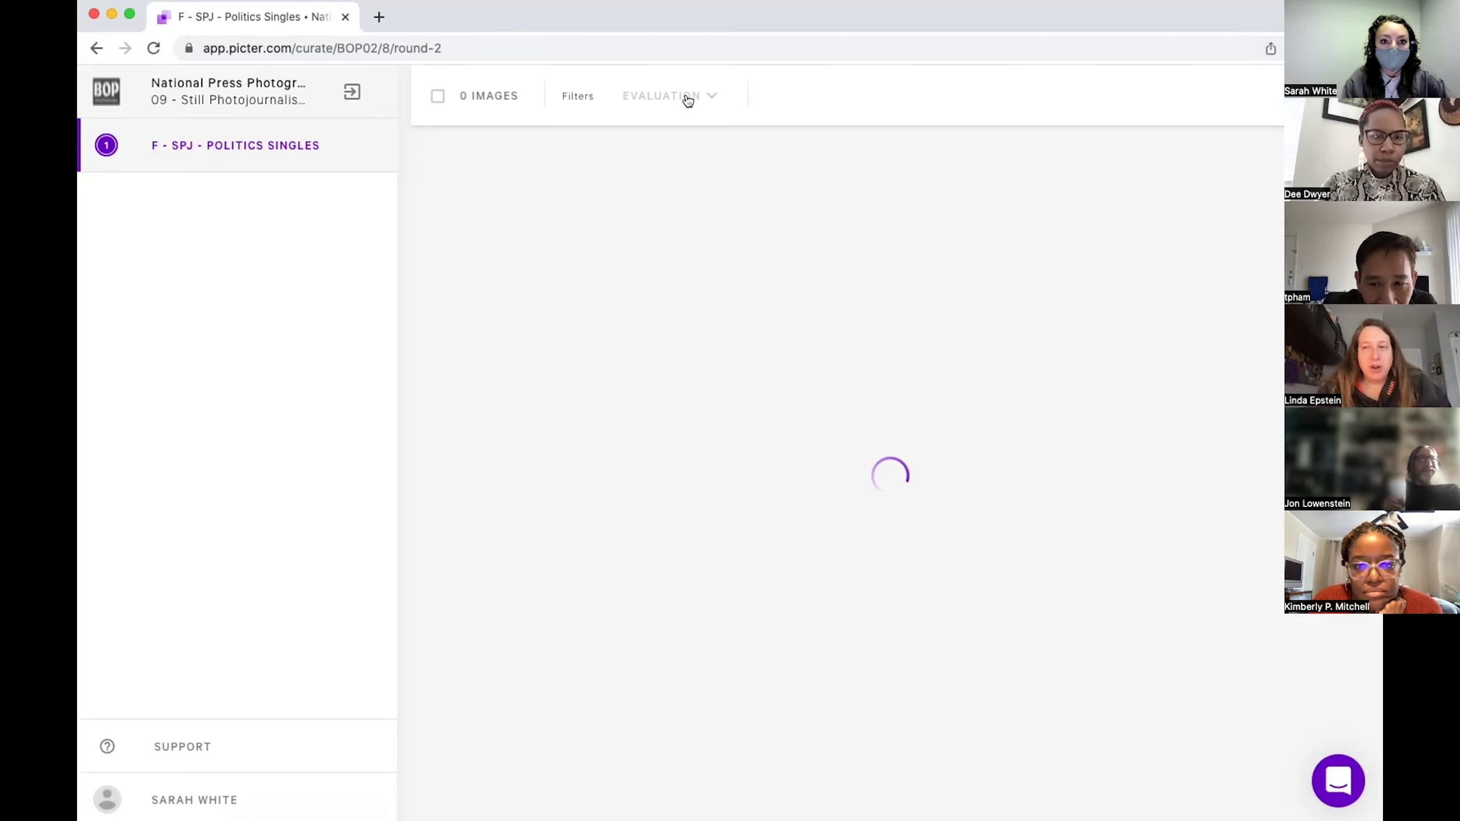
click(688, 97)
click(643, 152)
click(687, 173)
click(698, 154)
click(702, 173)
click(650, 152)
click(670, 176)
click(780, 199)
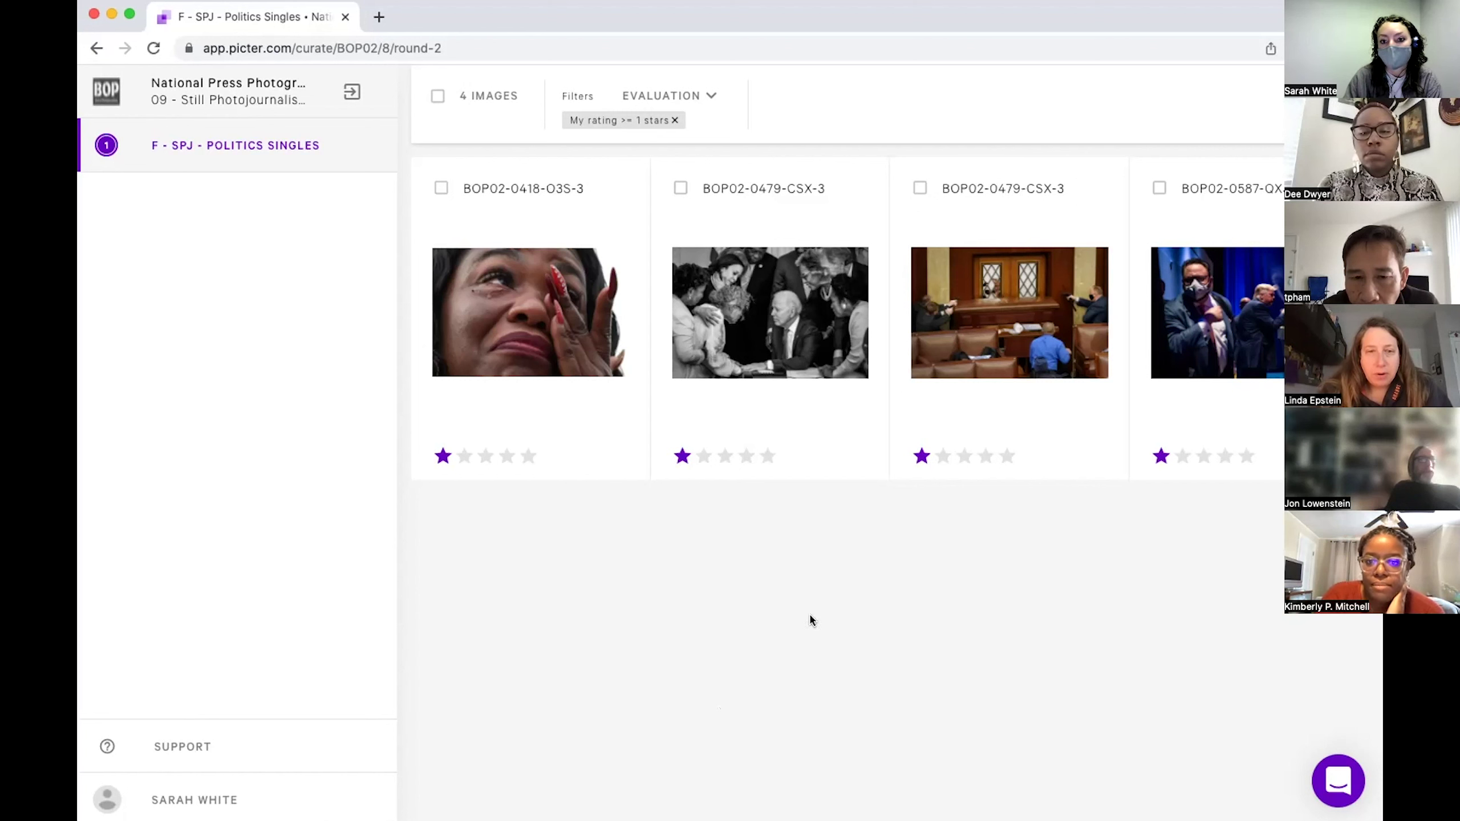
Rate the House chamber standoff photo five stars, the Biden signing photo four, the backstage Trump photo three and the crying woman two.
click(988, 458)
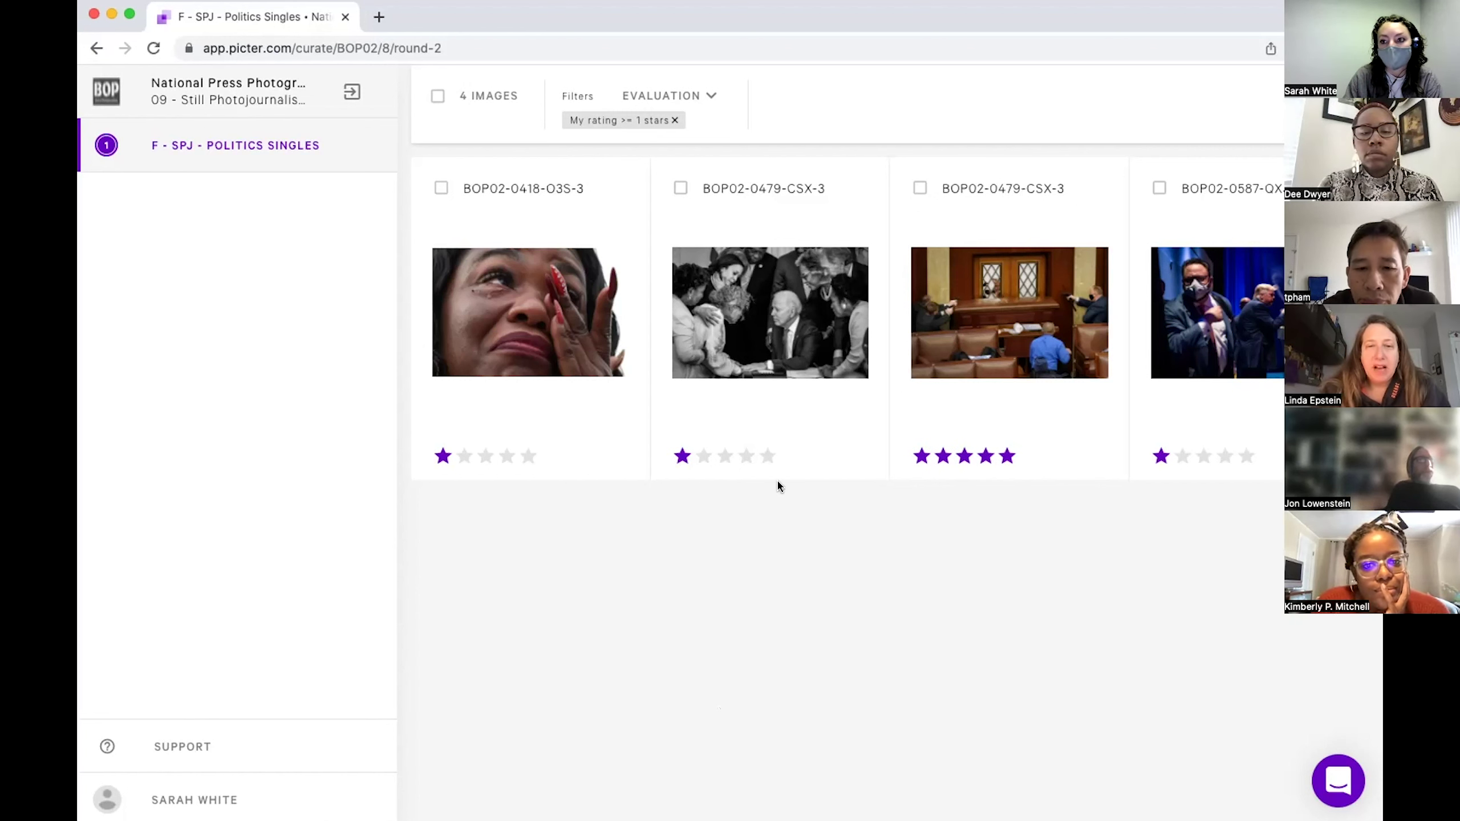
click(746, 458)
click(746, 458)
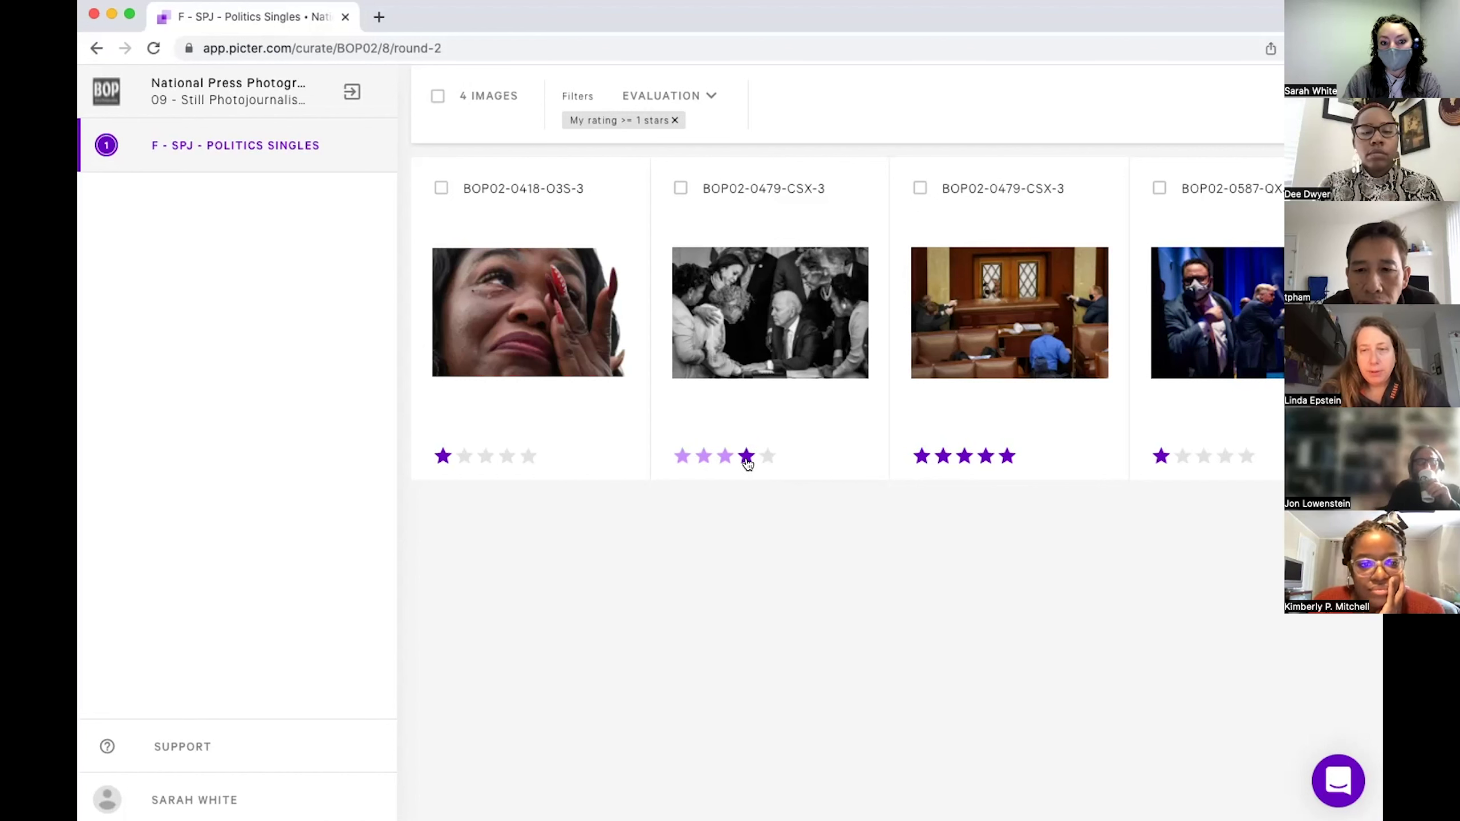
click(464, 457)
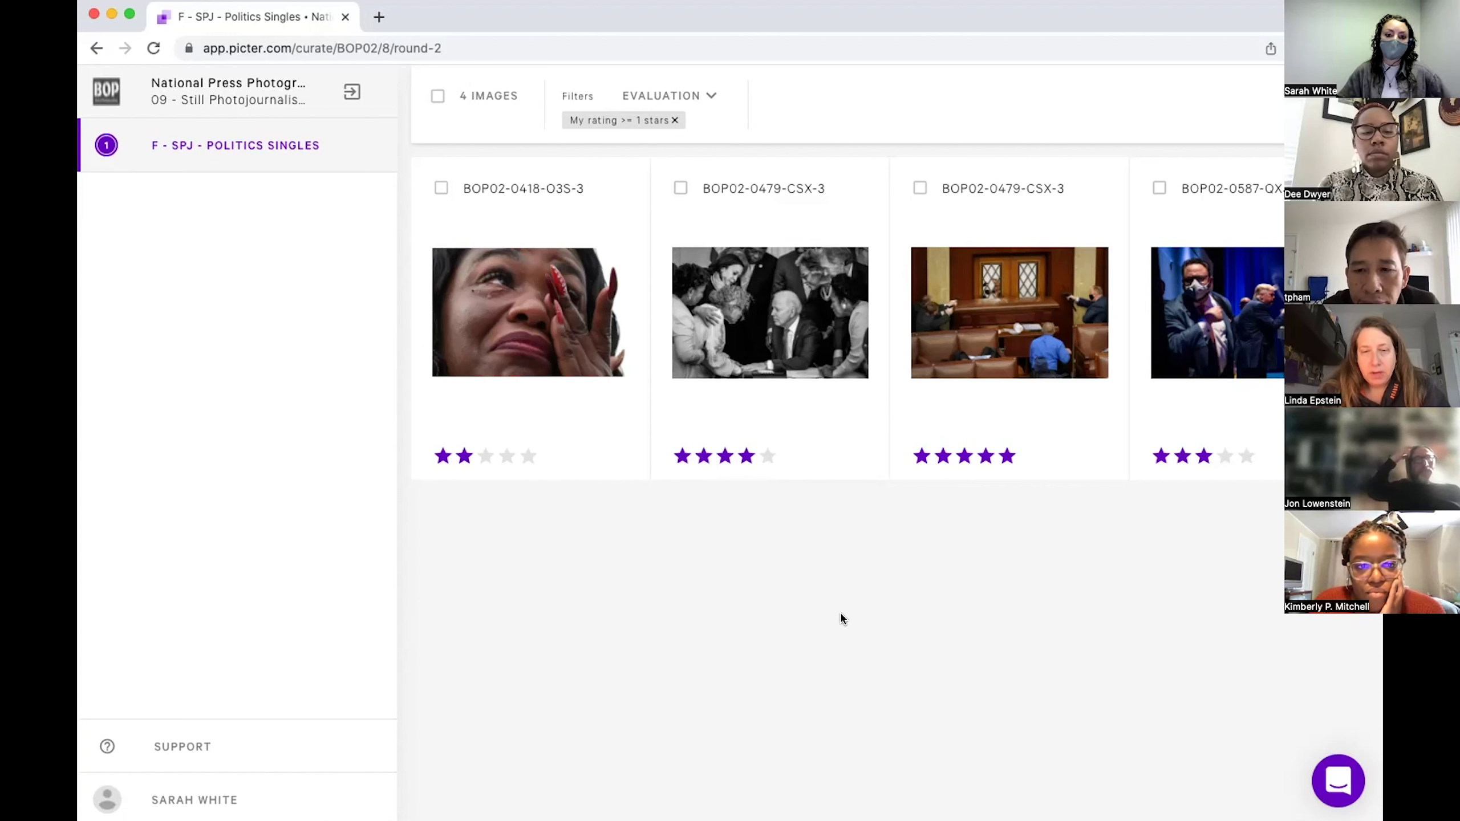
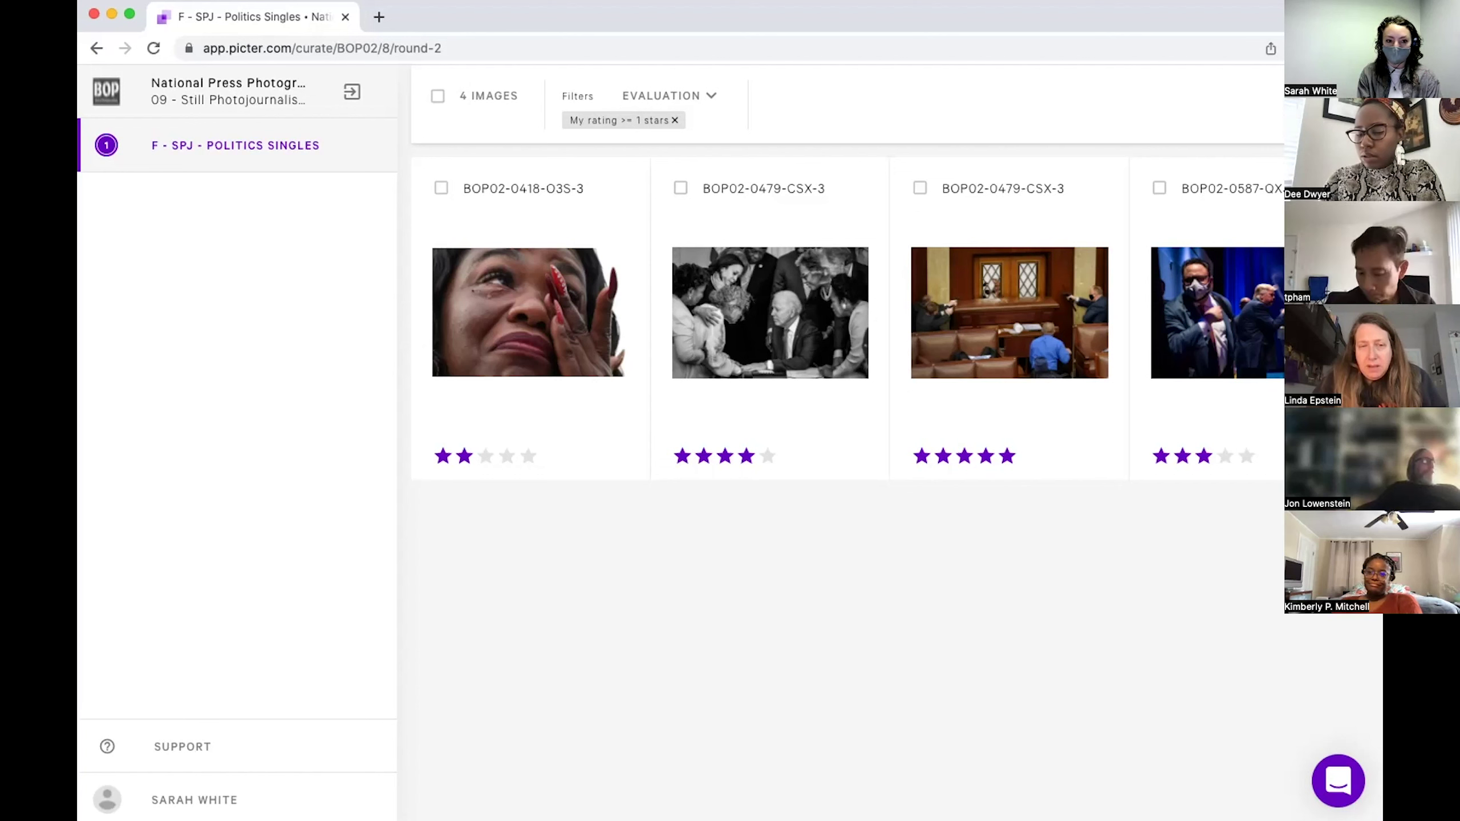
Change the crying woman's photo to three stars and the backstage Trump photo to two stars.
click(486, 456)
click(1182, 456)
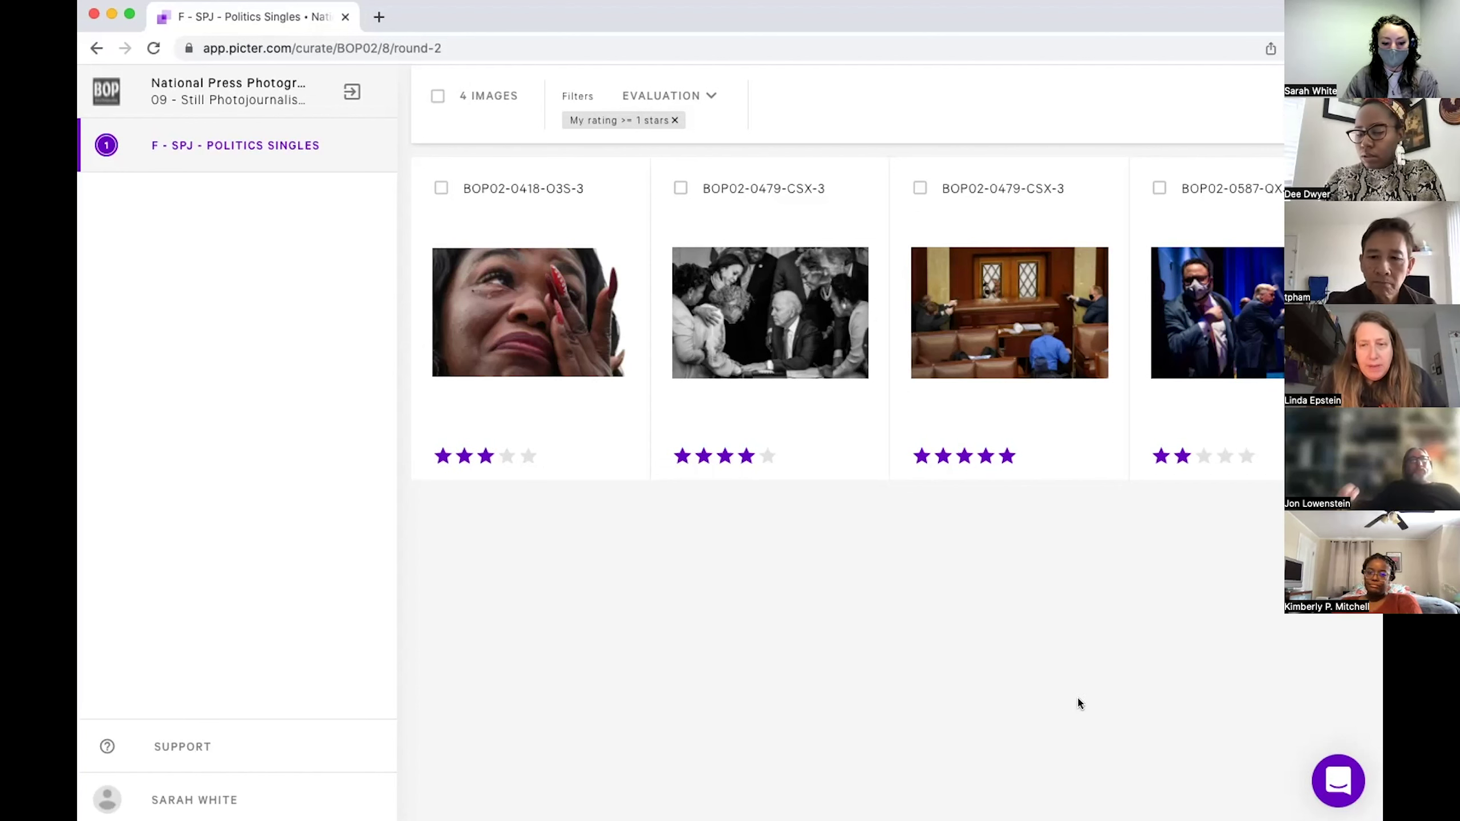